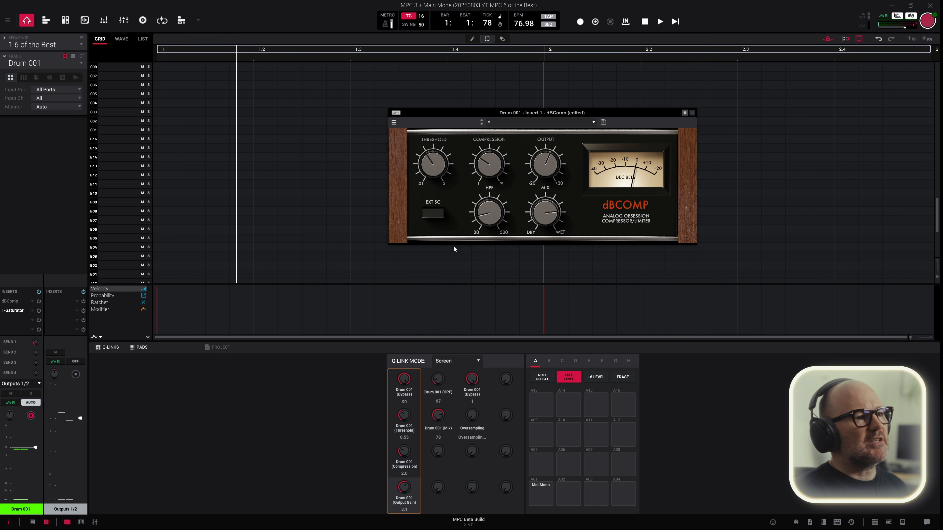
# Set dBComp's compression to 2.3, threshold to 3.00, HPF to 20 Hz and mix to 100%
pyautogui.moveTo(481, 174); pyautogui.dragTo(481, 166)
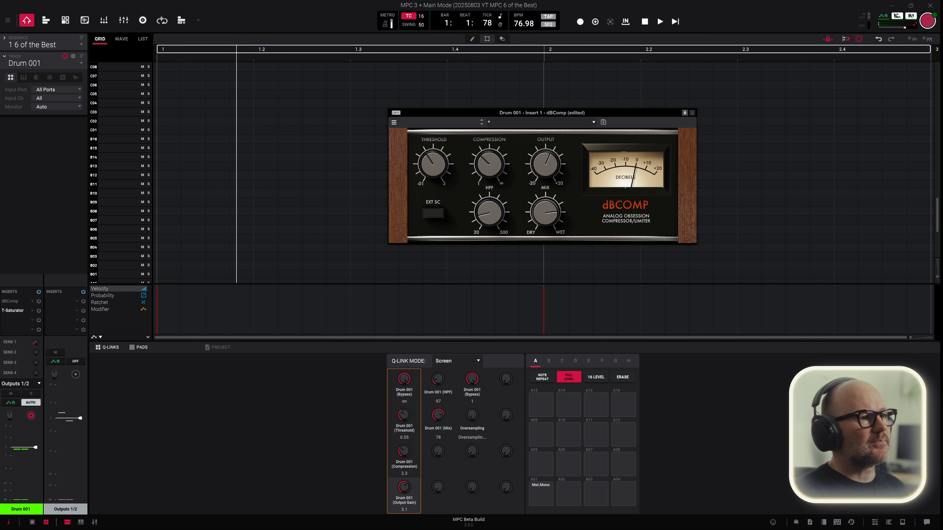
pyautogui.moveTo(424, 161); pyautogui.dragTo(424, 141)
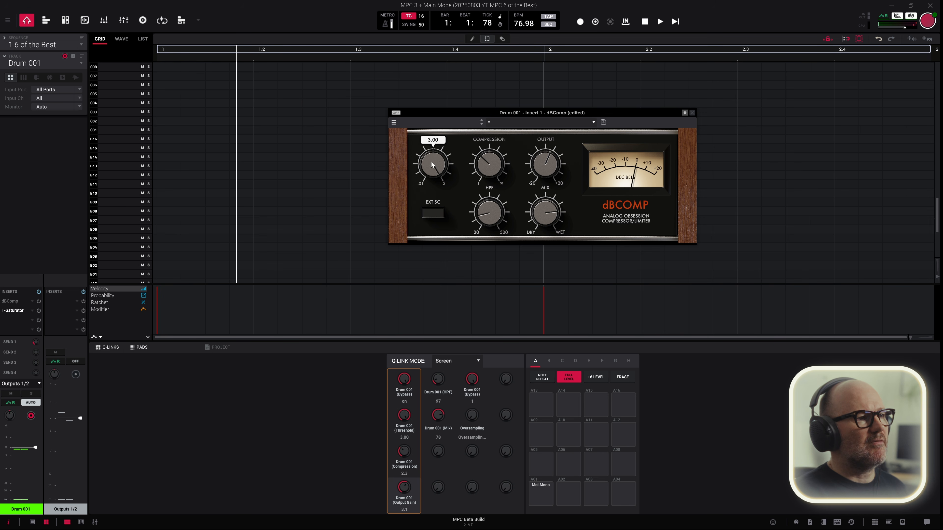
pyautogui.moveTo(497, 225); pyautogui.dragTo(497, 222)
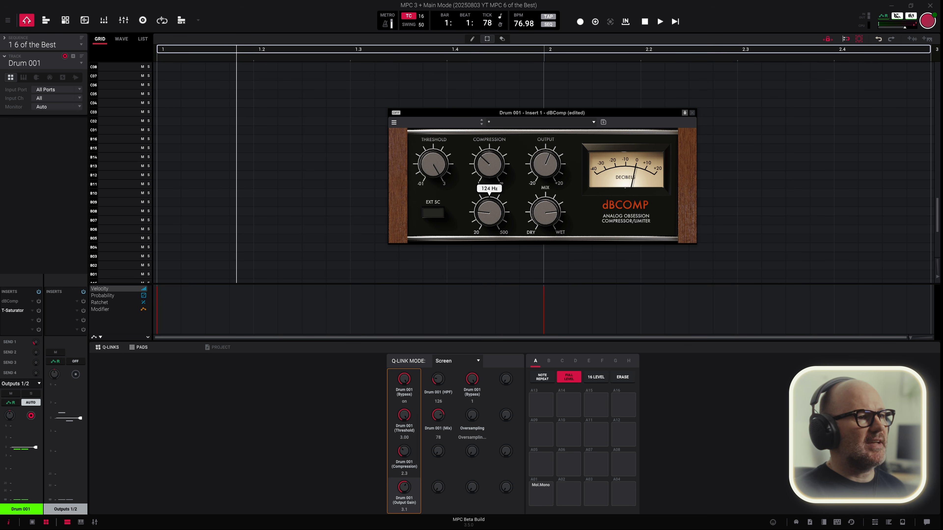
pyautogui.moveTo(497, 221); pyautogui.dragTo(498, 231)
pyautogui.moveTo(545, 214); pyautogui.dragTo(545, 200)
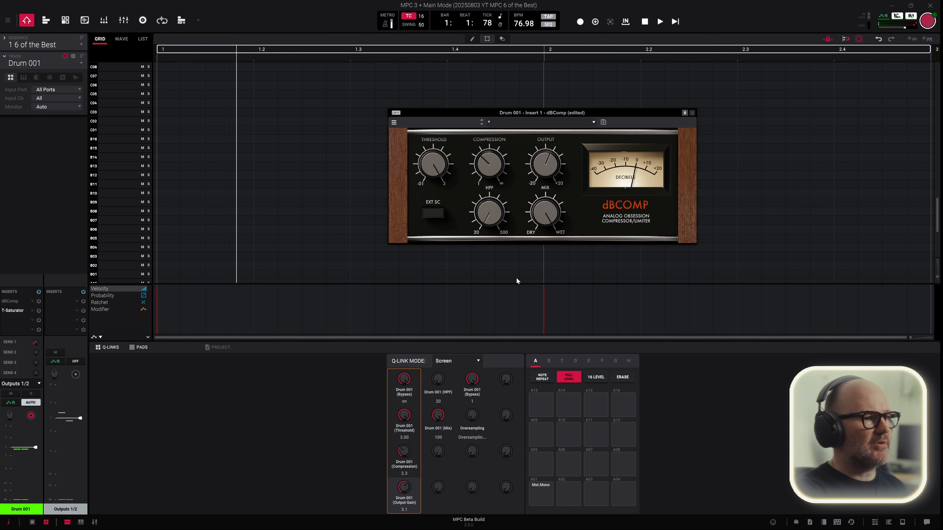
# With the loop playing, set dBComp's threshold to 0.82, compression to 3.2, output to 4.0, HPF to 136 Hz and mix to 55%
pyautogui.press('space')
pyautogui.moveTo(431, 160); pyautogui.dragTo(431, 178)
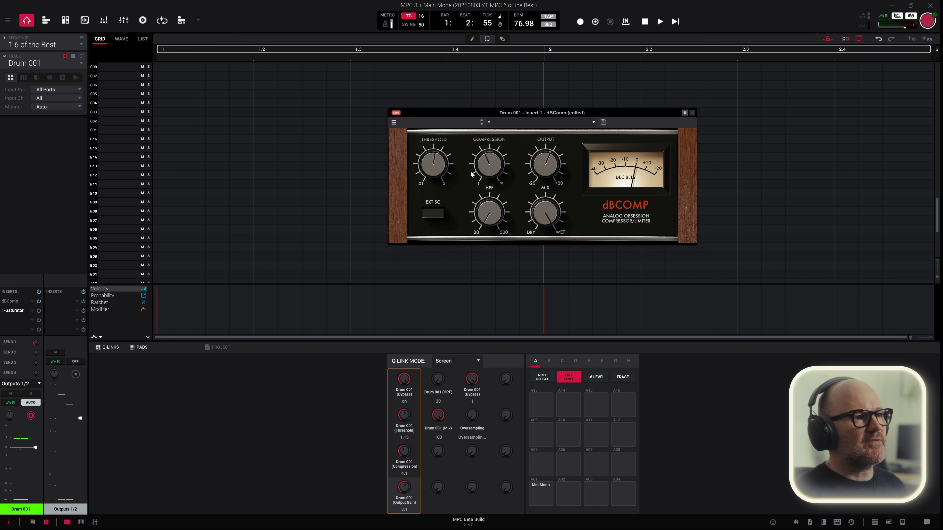
pyautogui.press('space')
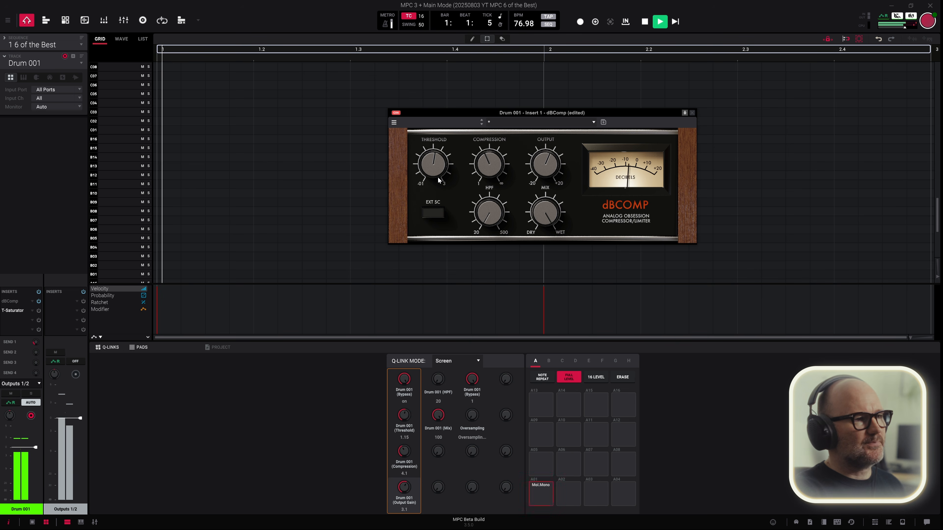
pyautogui.moveTo(489, 163); pyautogui.dragTo(489, 177)
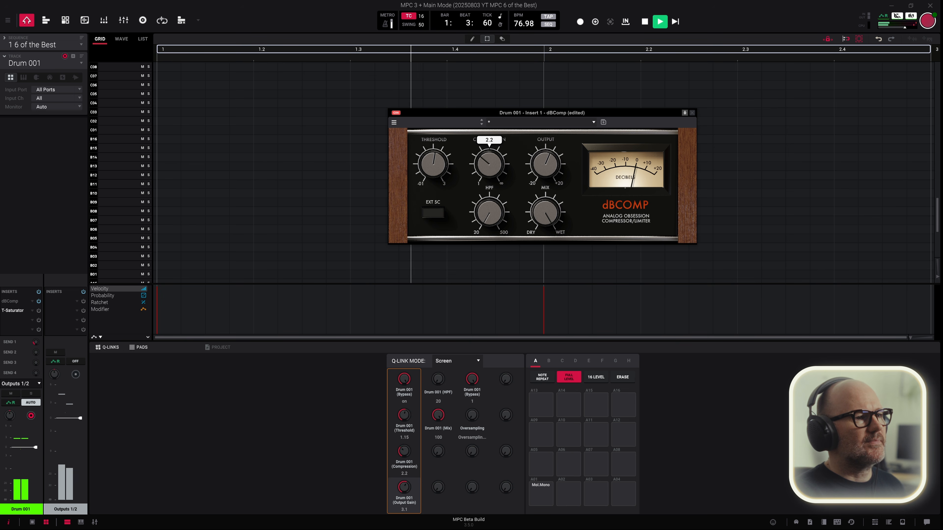
pyautogui.moveTo(491, 219); pyautogui.dragTo(491, 197)
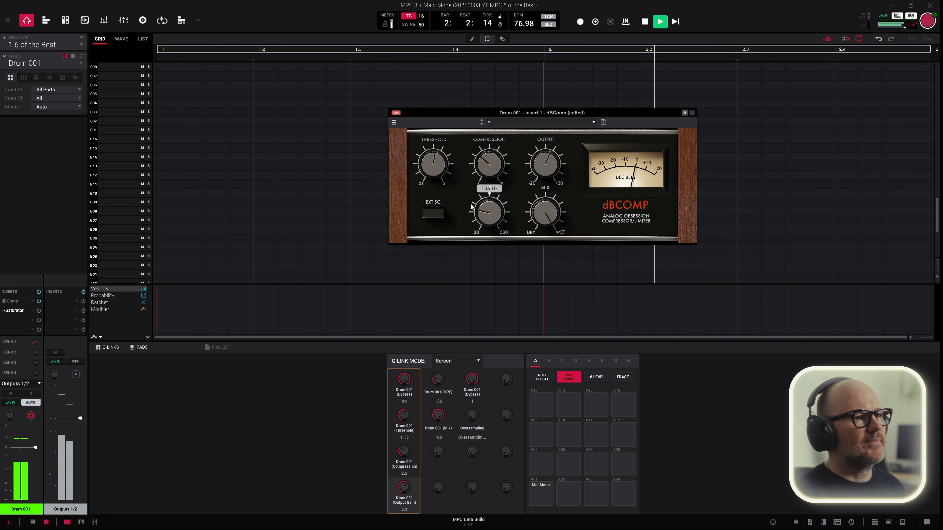
pyautogui.moveTo(433, 164); pyautogui.dragTo(433, 173)
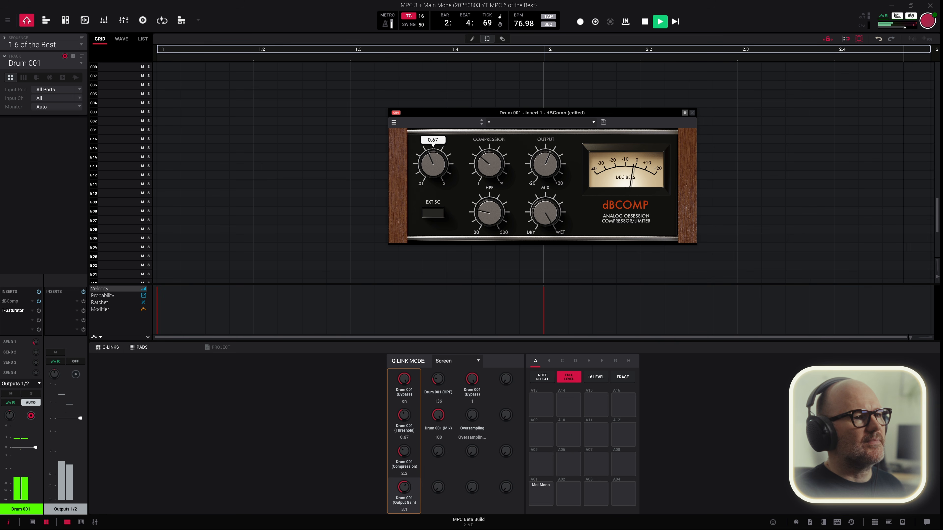
pyautogui.moveTo(545, 212); pyautogui.dragTo(545, 223)
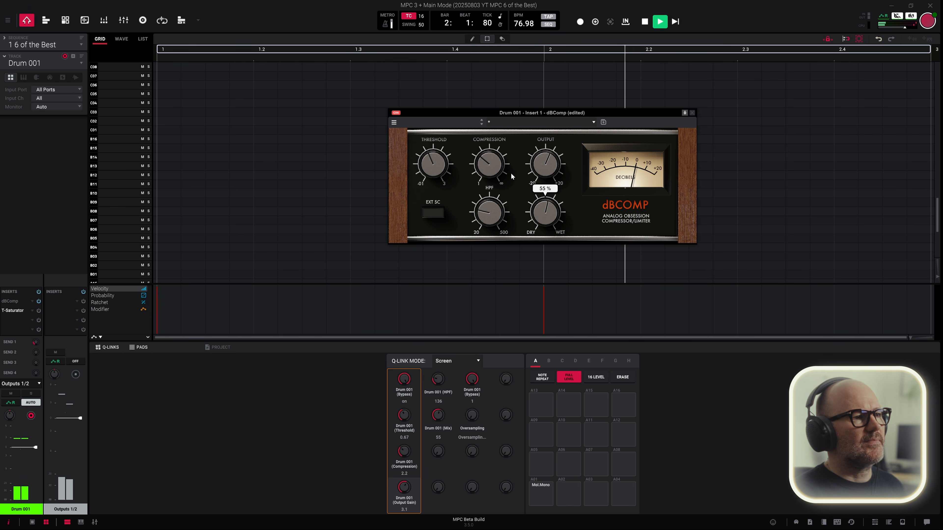
pyautogui.moveTo(434, 167); pyautogui.dragTo(543, 163)
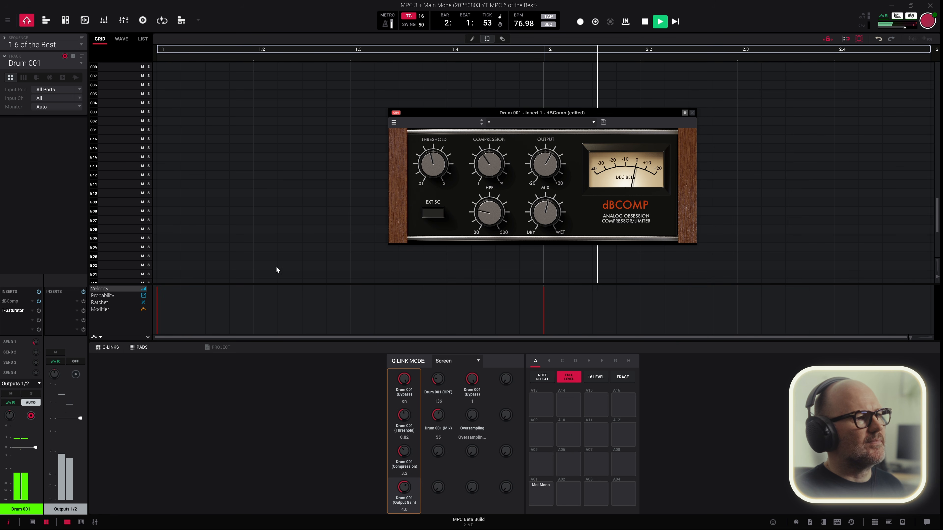
# Compare the playing loop with dBComp bypassed and enabled on the Drum 001 track, and stop playback
pyautogui.click(39, 302)
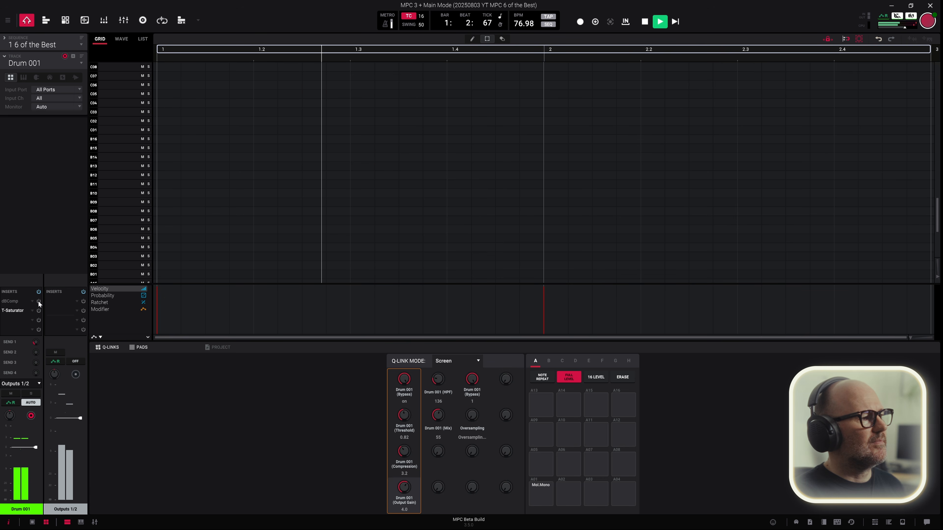
pyautogui.click(18, 302)
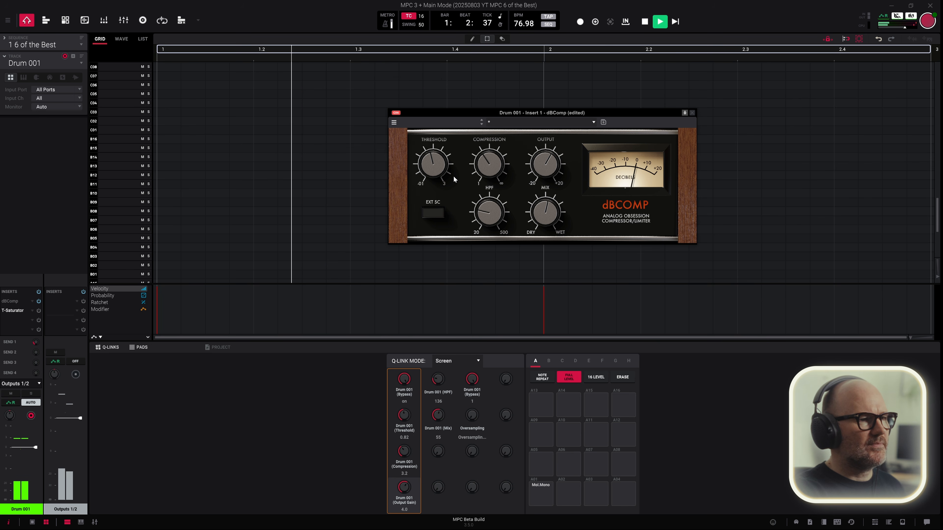
pyautogui.press('space')
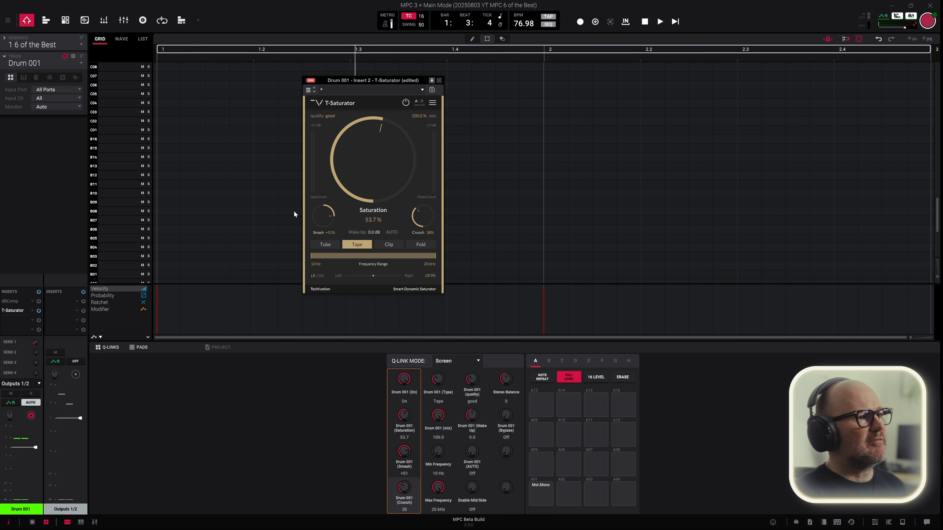
# Reset T-Saturator's saturation to 0% and switch between the Tube and Tape types, ending on Tube
pyautogui.moveTo(368, 138); pyautogui.dragTo(333, 210)
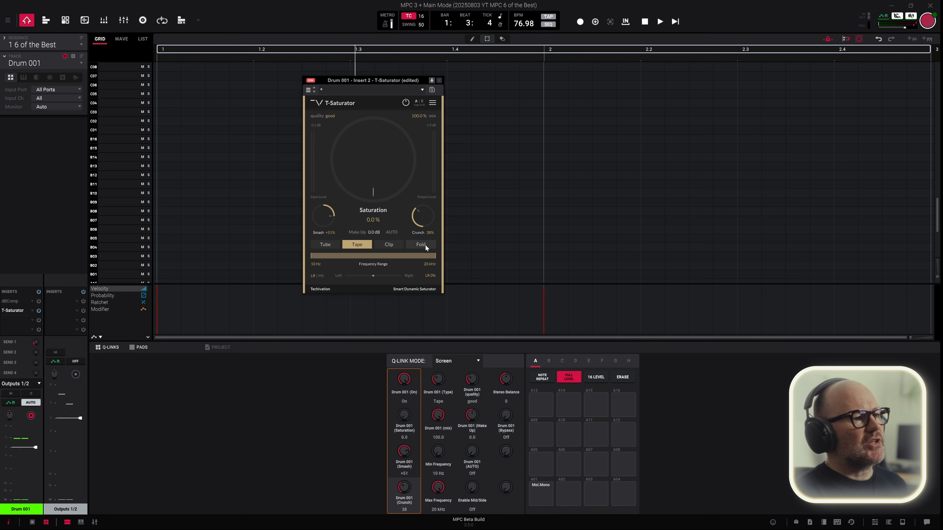
pyautogui.click(325, 244)
pyautogui.click(356, 246)
pyautogui.click(326, 248)
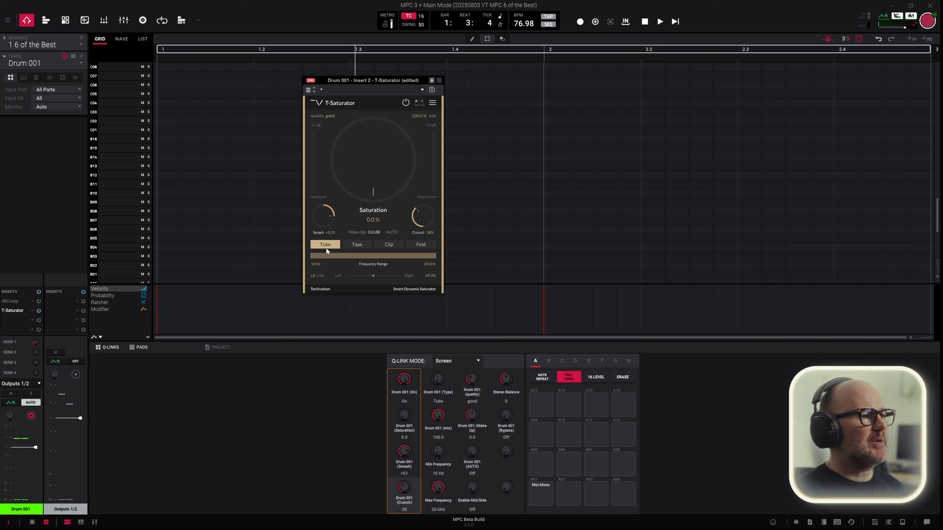
pyautogui.click(350, 247)
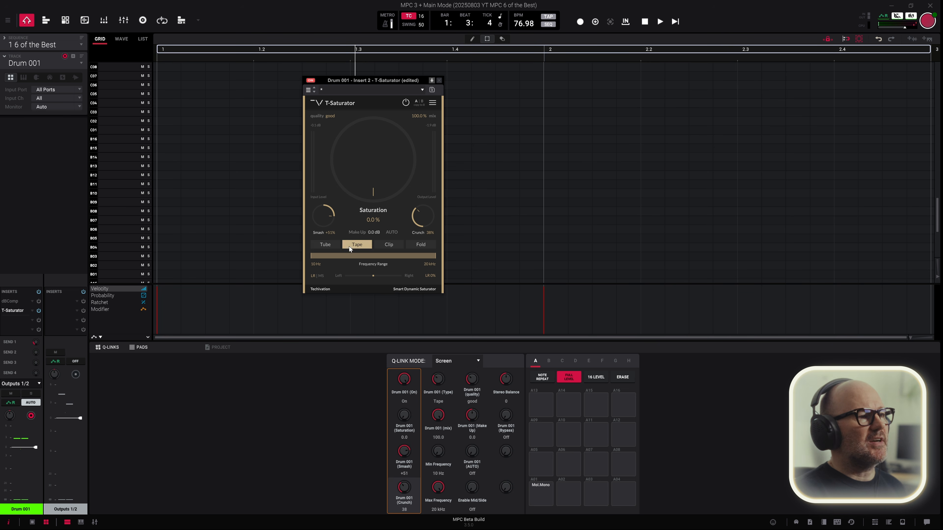
pyautogui.click(331, 245)
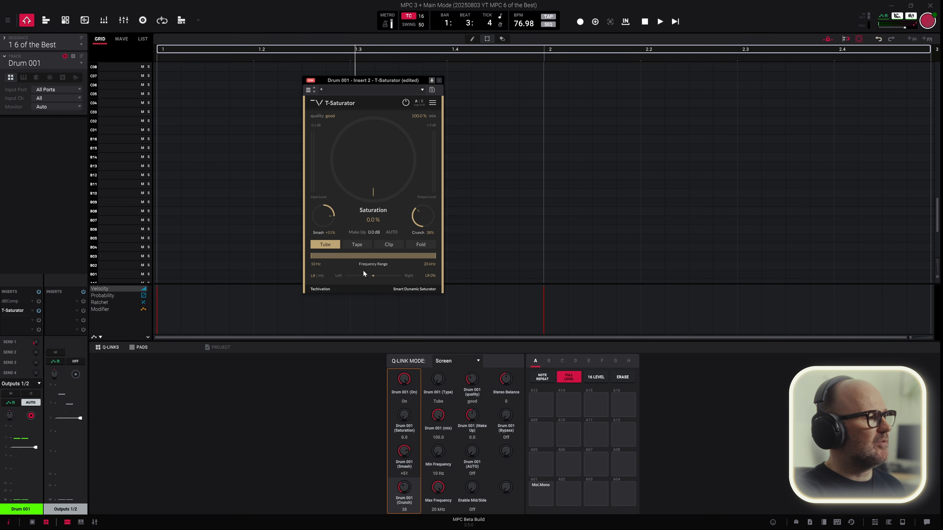
# Play the loop with Tube saturation raised to 46.1%, comparing T-Saturator bypassed and enabled
pyautogui.press('space')
pyautogui.moveTo(368, 196); pyautogui.dragTo(341, 147)
pyautogui.click(406, 102)
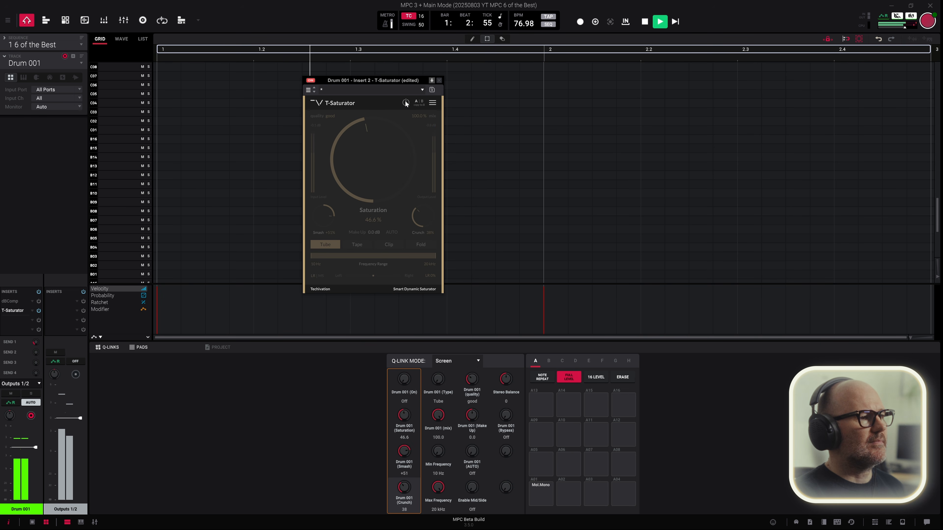
pyautogui.click(404, 101)
pyautogui.moveTo(361, 149); pyautogui.dragTo(365, 162)
pyautogui.press('space')
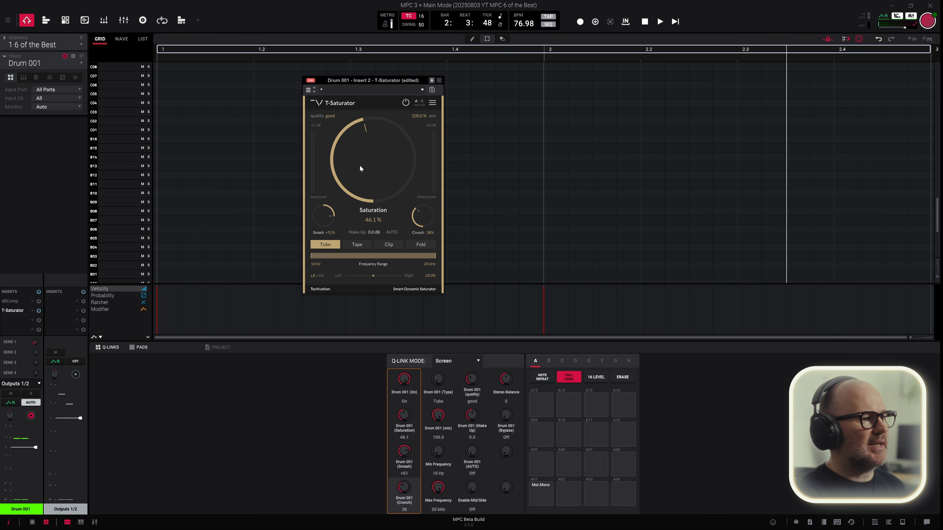
pyautogui.press('space')
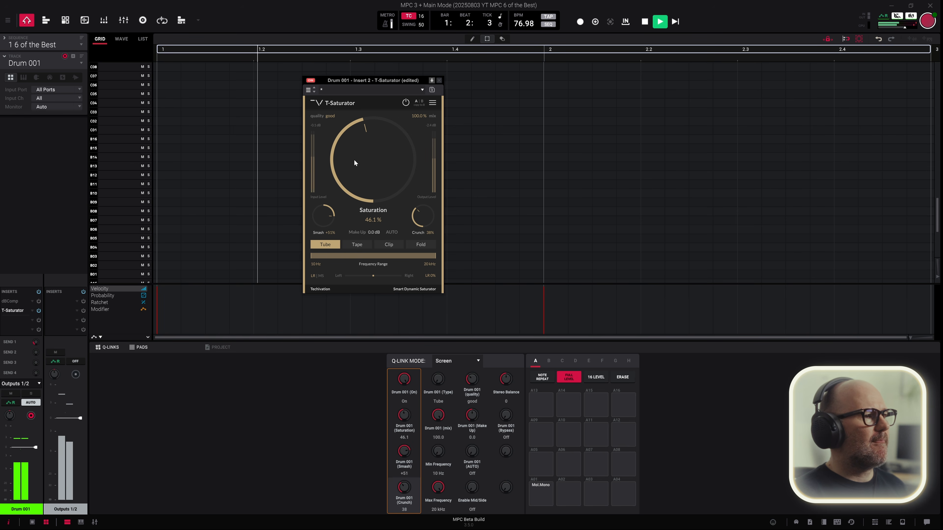
pyautogui.press('space')
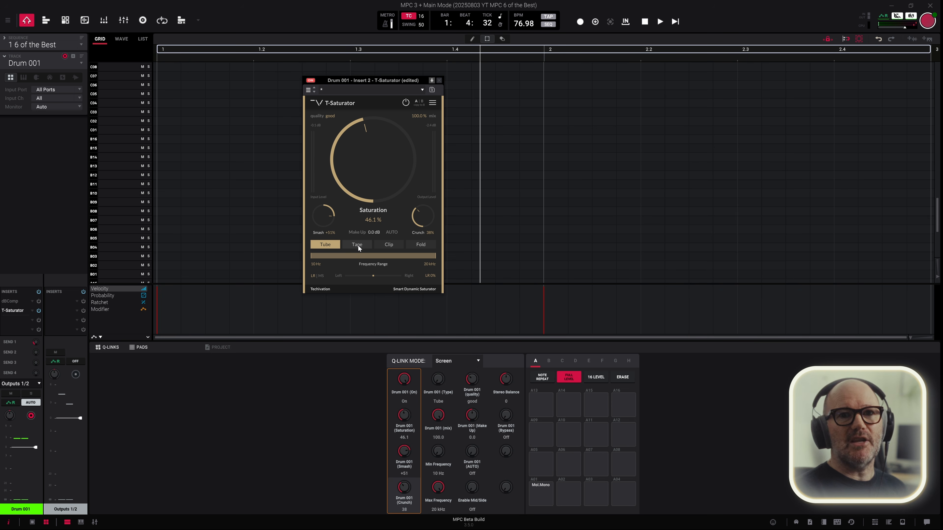
# Resume the loop, switch T-Saturator to Tape and raise the saturation to 53.8%
pyautogui.press('space')
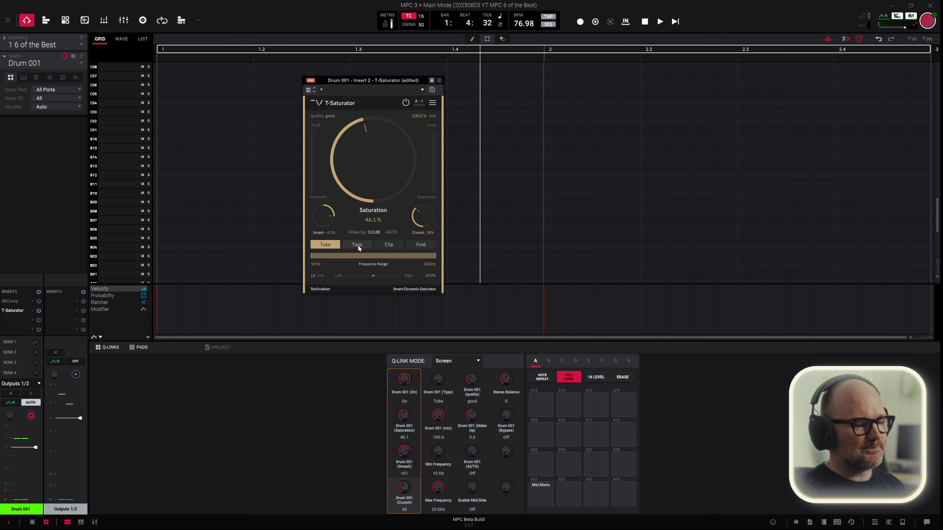
pyautogui.moveTo(356, 166); pyautogui.dragTo(354, 161)
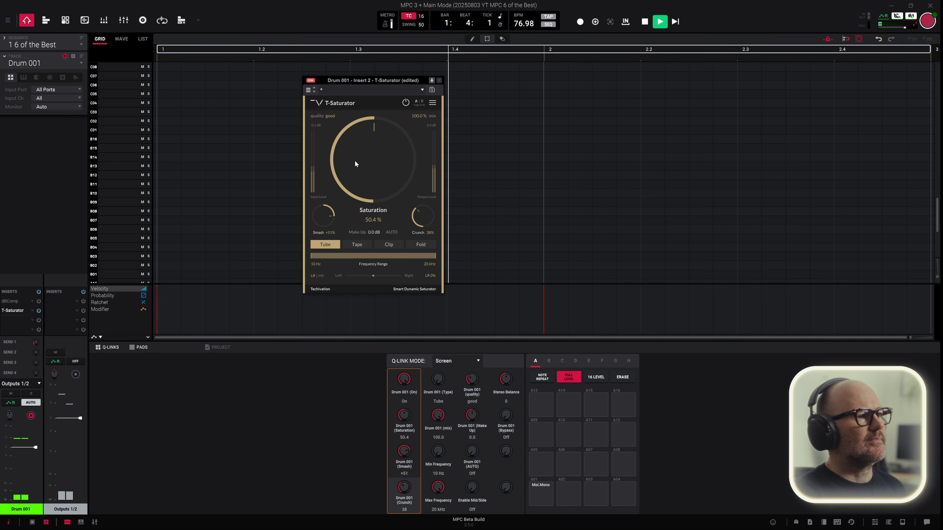
pyautogui.click(358, 245)
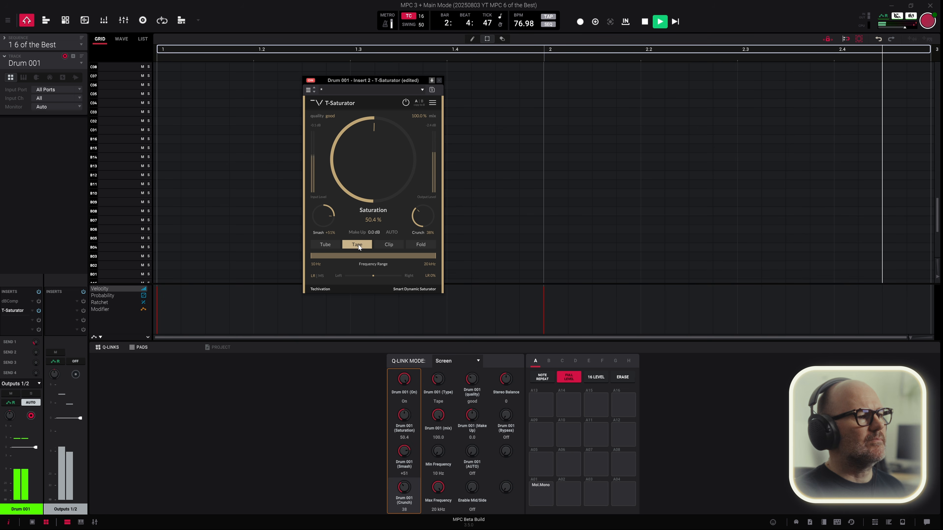
pyautogui.moveTo(355, 180); pyautogui.dragTo(354, 175)
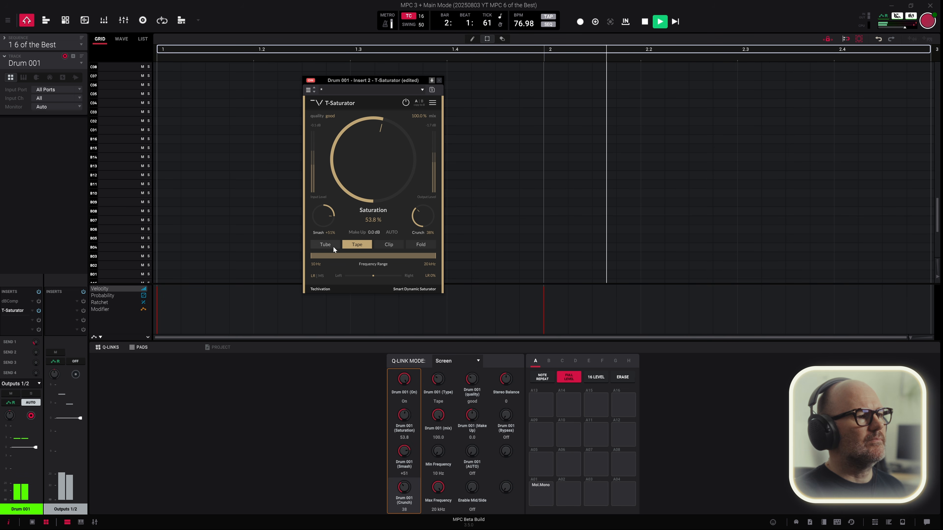
# Compare T-Saturator bypassed and enabled, and set its crunch to 46% and smash to +47%
pyautogui.click(405, 102)
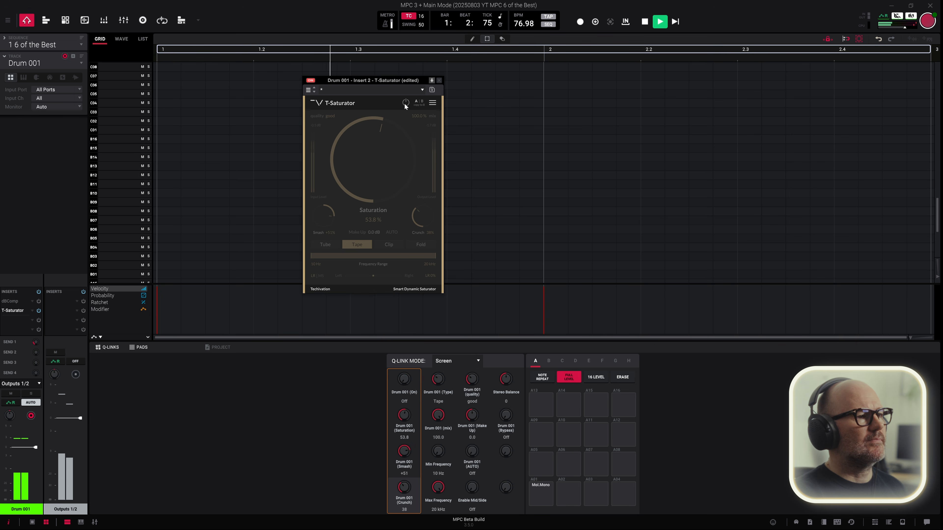
pyautogui.click(405, 103)
pyautogui.moveTo(414, 218); pyautogui.dragTo(417, 206)
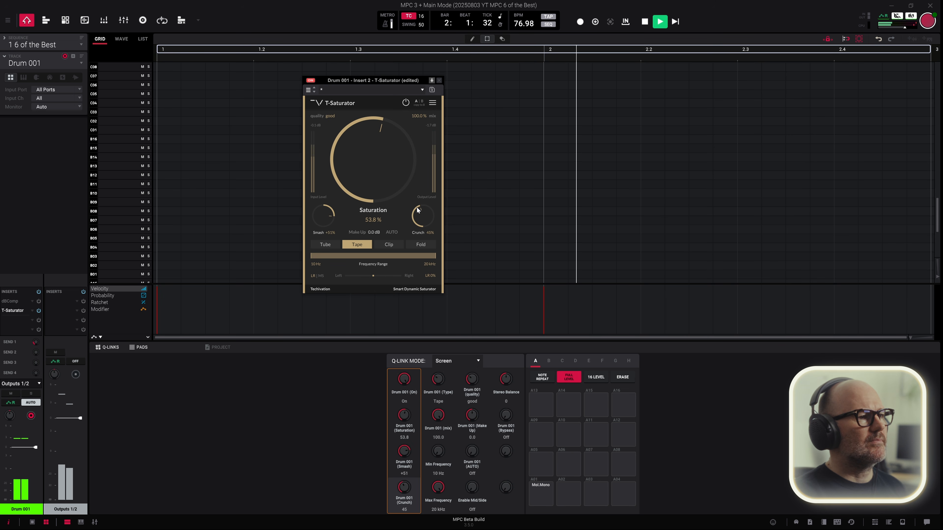
pyautogui.moveTo(319, 222); pyautogui.dragTo(319, 224)
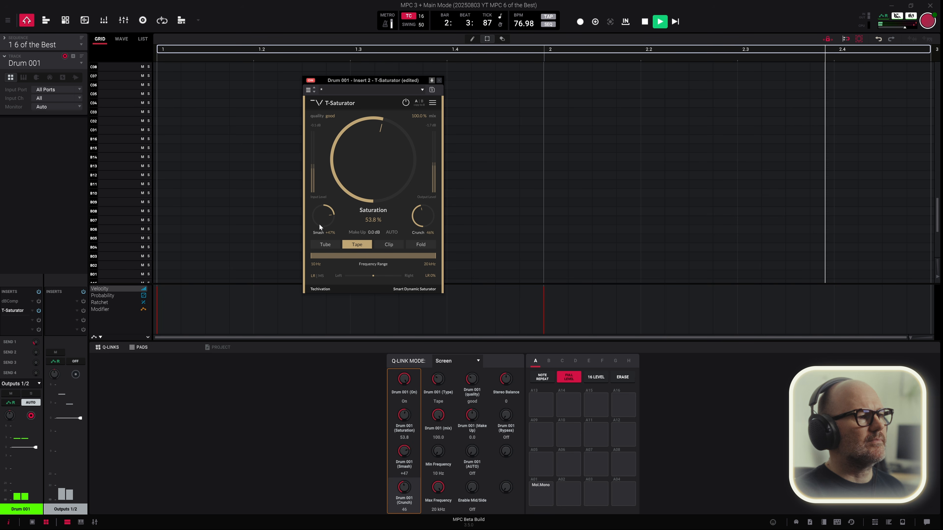
# Switch T-Saturator to Tube, lower the saturation to 46.9% and stop playback
pyautogui.click(333, 244)
pyautogui.moveTo(378, 172); pyautogui.dragTo(367, 169)
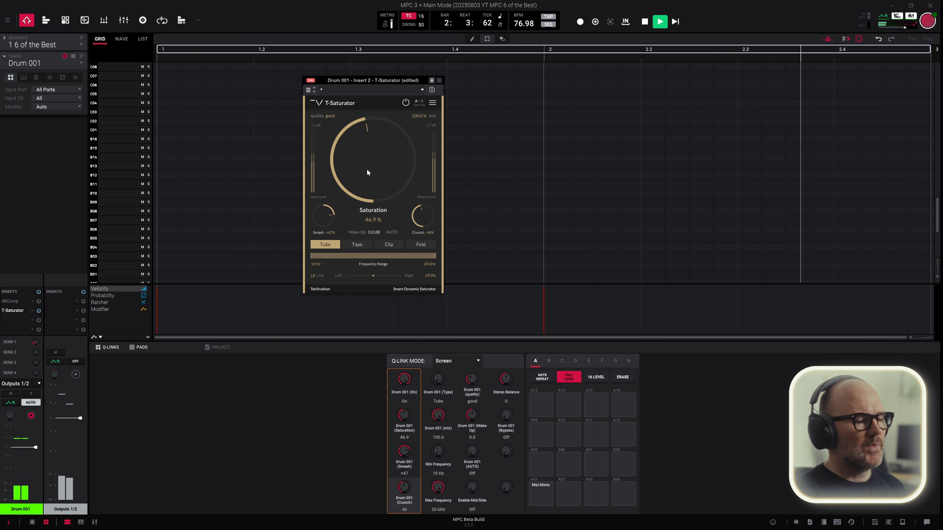
pyautogui.press('space')
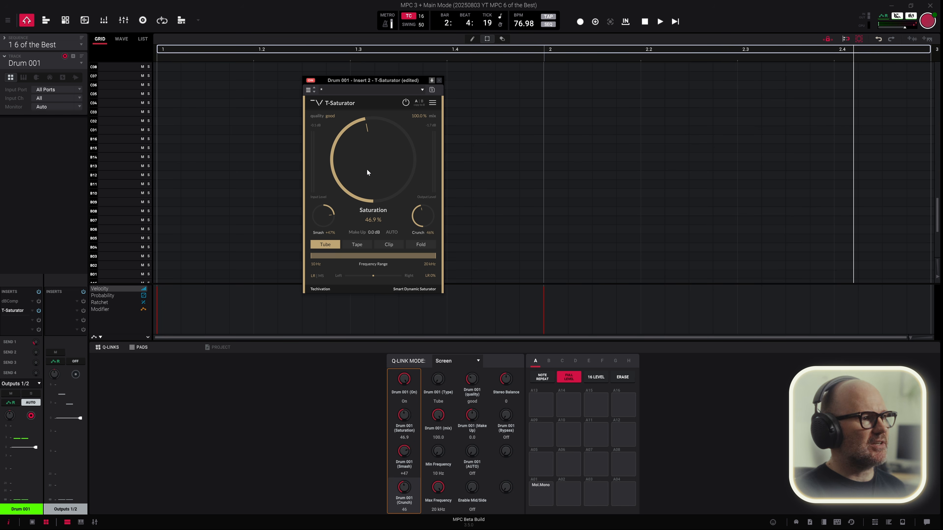
# Switch T-Saturator to Tape, play the loop and raise the saturation to about 58.5%
pyautogui.click(355, 244)
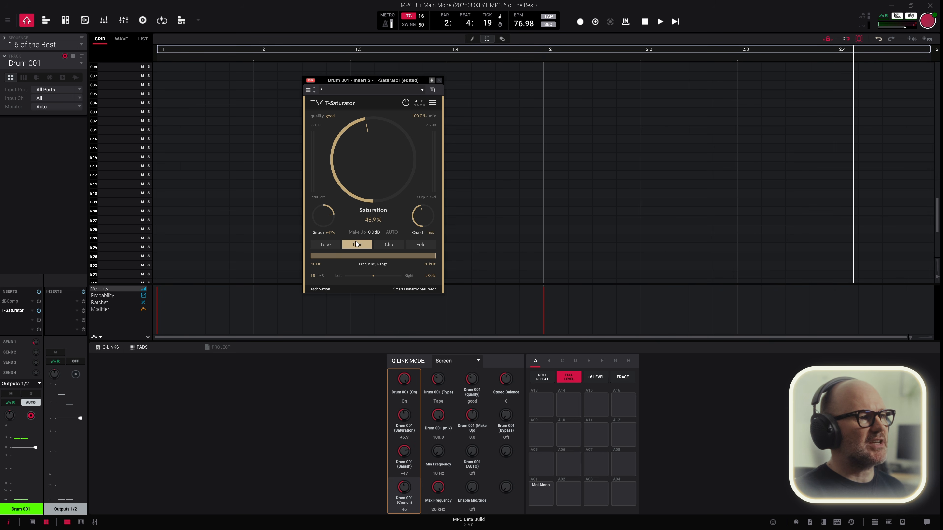
pyautogui.press('space')
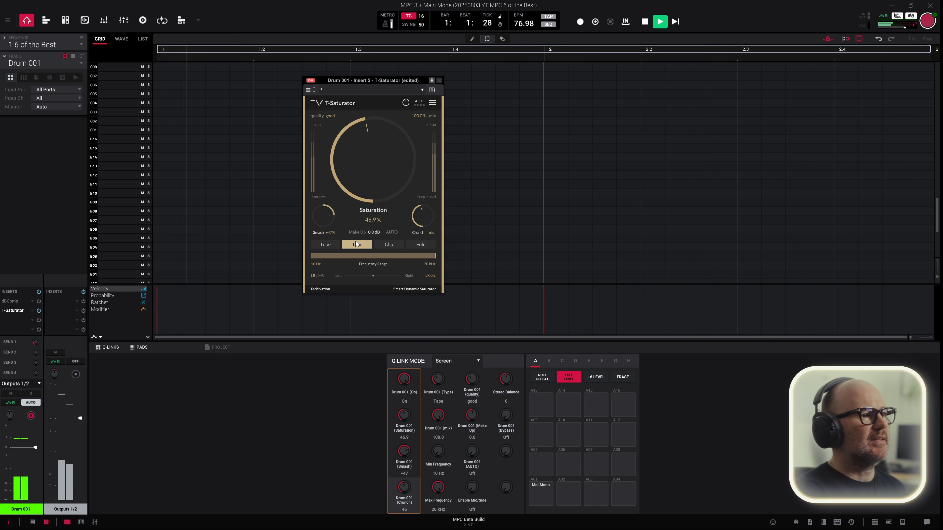
pyautogui.moveTo(346, 189); pyautogui.dragTo(345, 172)
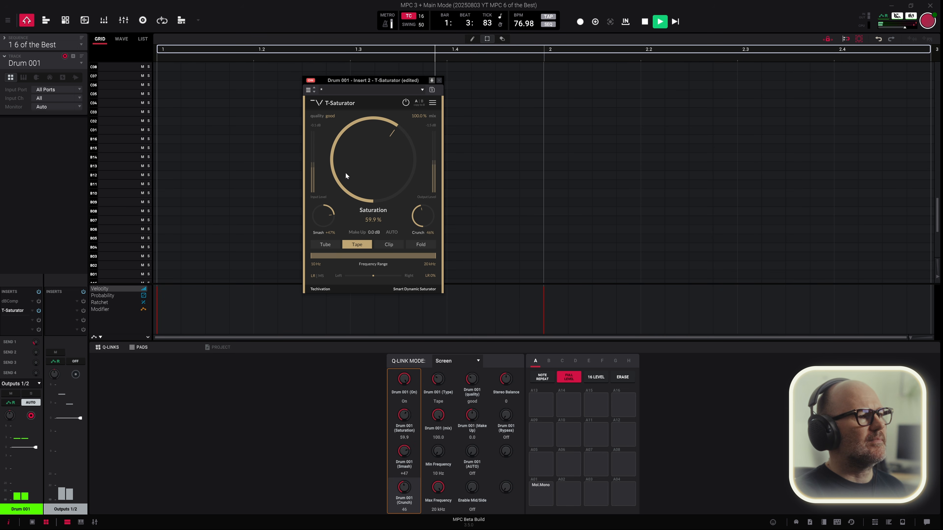
# Compare the loop with T-Saturator bypassed and enabled, and lower the Tape saturation to about 55.8%
pyautogui.click(405, 102)
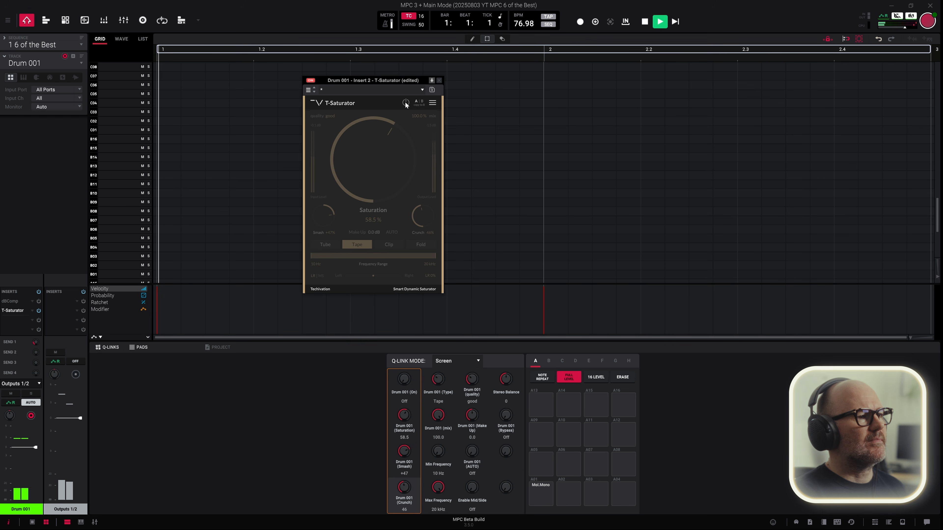
pyautogui.press('space')
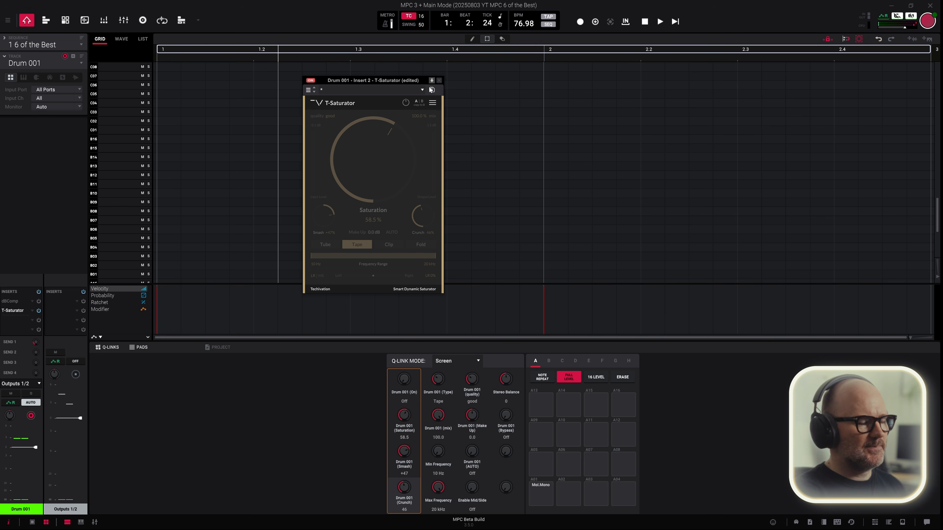
pyautogui.press('space')
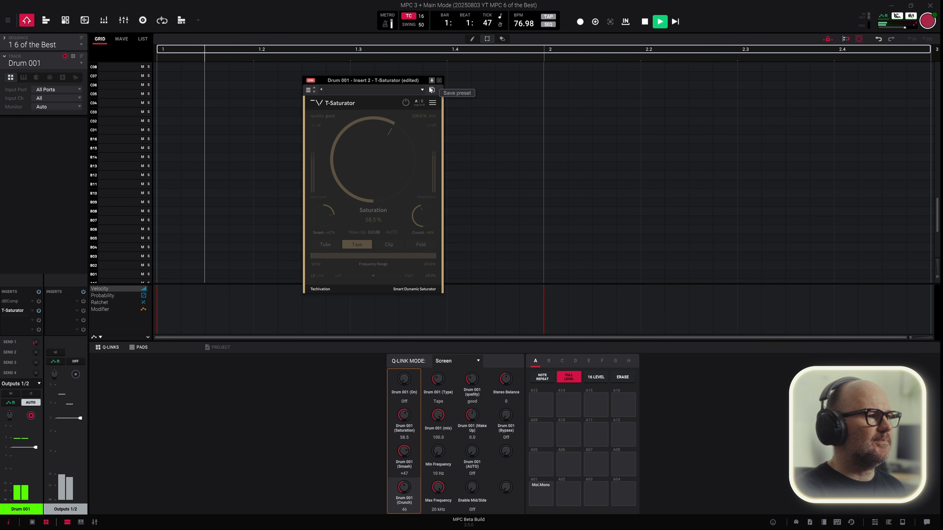
pyautogui.click(404, 102)
pyautogui.moveTo(354, 173); pyautogui.dragTo(354, 177)
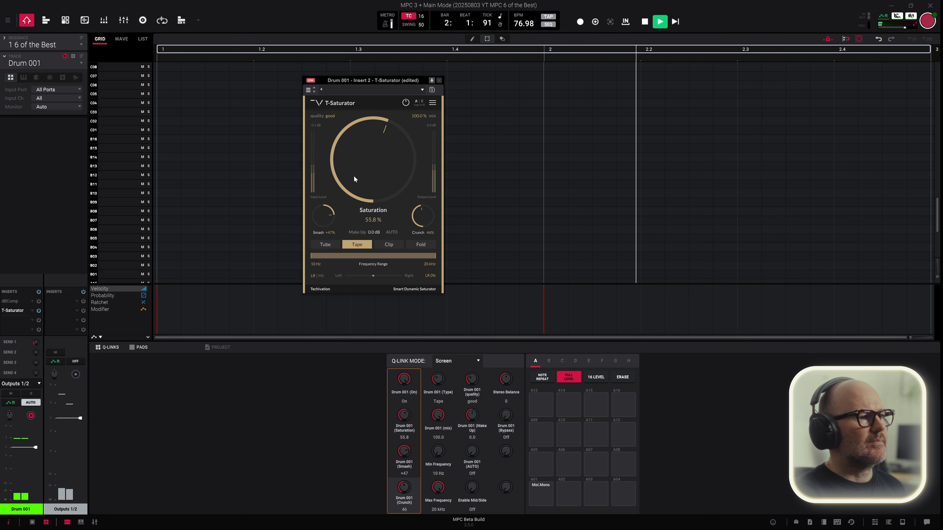
pyautogui.moveTo(354, 176); pyautogui.dragTo(355, 178)
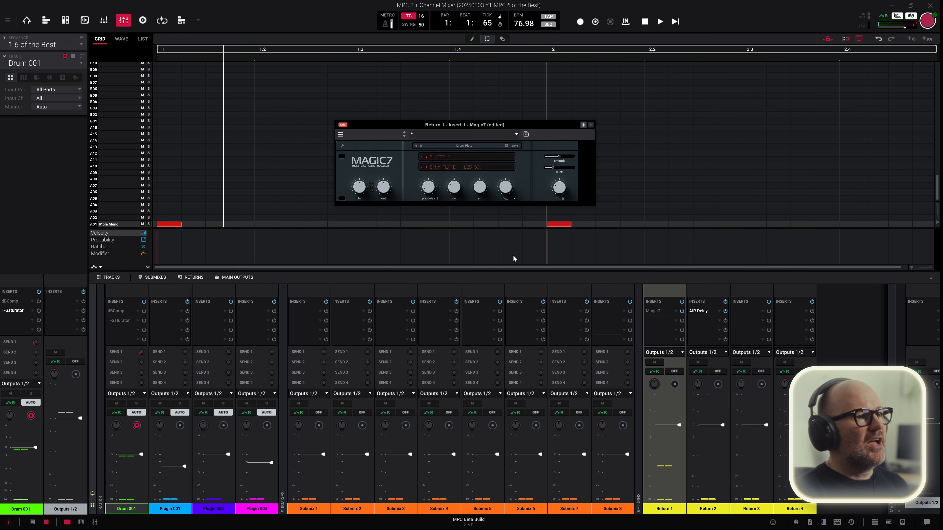
# Look through the Magic7 plate programs on Return 1 and play the loop with the reverb bypassed and enabled
pyautogui.click(444, 168)
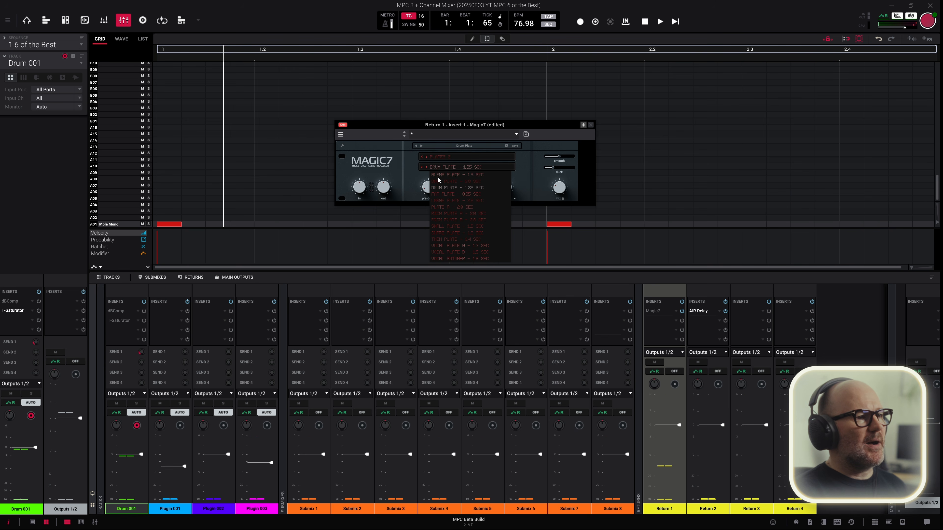
pyautogui.click(409, 173)
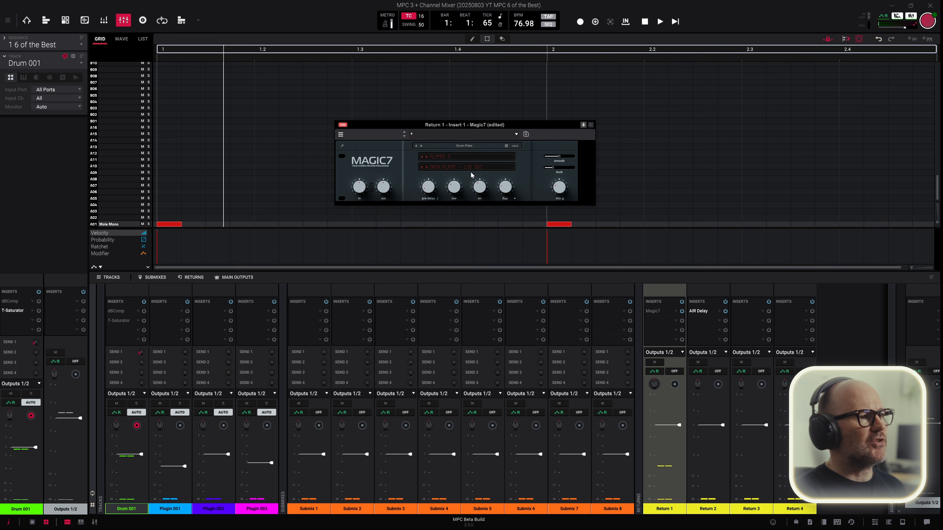
pyautogui.press('space')
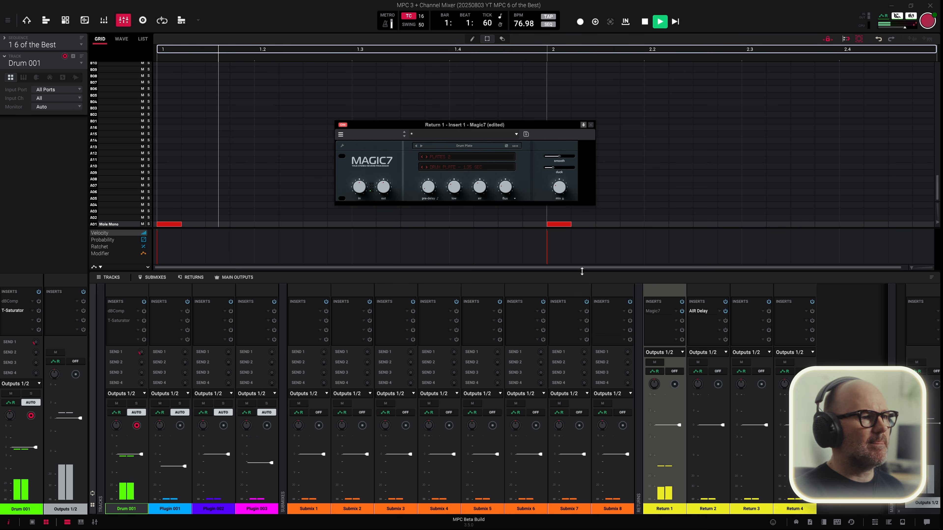
pyautogui.click(682, 313)
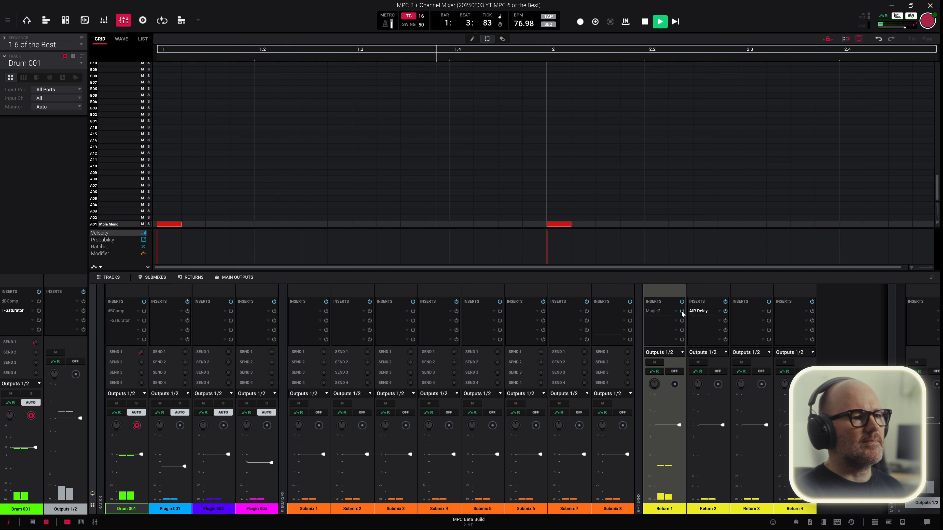
pyautogui.click(660, 312)
# Adjust the pre-delay and other reverb controls in Magic7 while the loop plays, comparing the reverb bypassed and enabled
pyautogui.moveTo(555, 186)
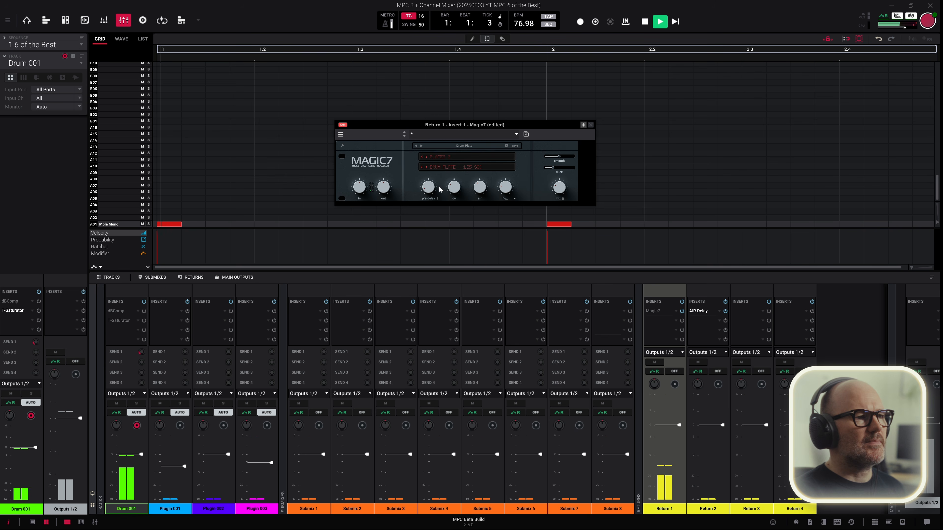
pyautogui.moveTo(466, 159); pyautogui.dragTo(470, 193)
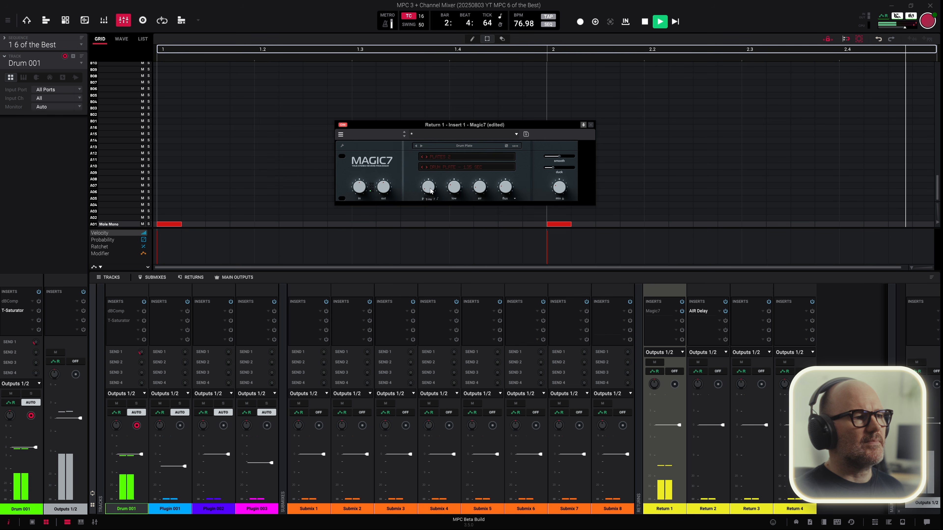
pyautogui.moveTo(429, 189); pyautogui.dragTo(418, 173)
pyautogui.moveTo(479, 187); pyautogui.dragTo(472, 170)
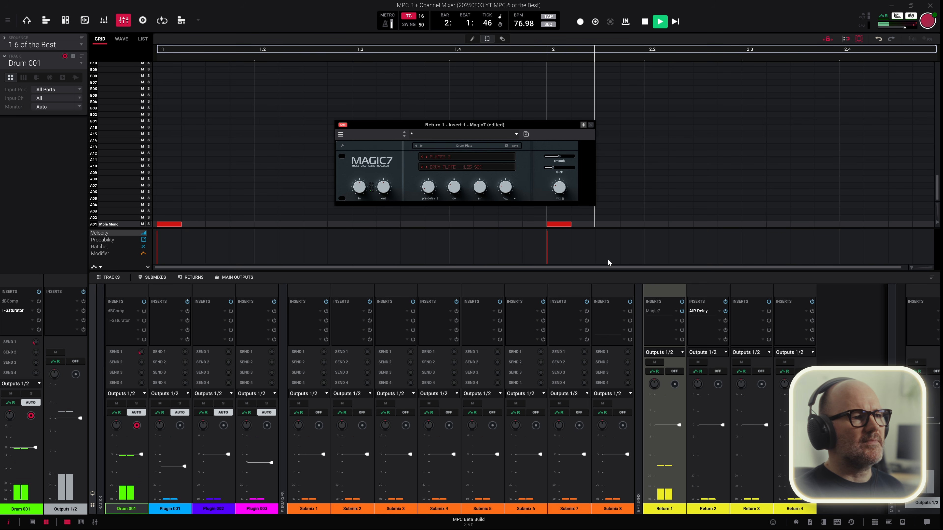
pyautogui.click(681, 313)
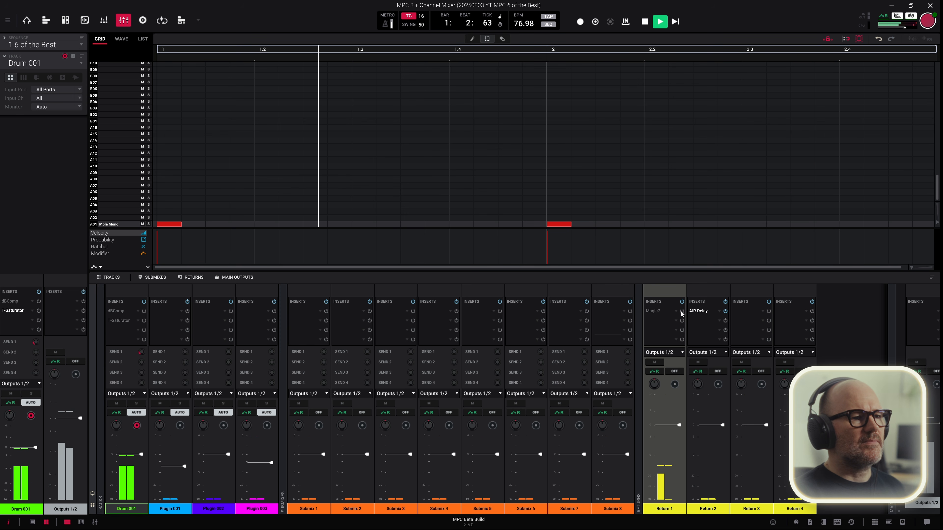
pyautogui.click(662, 311)
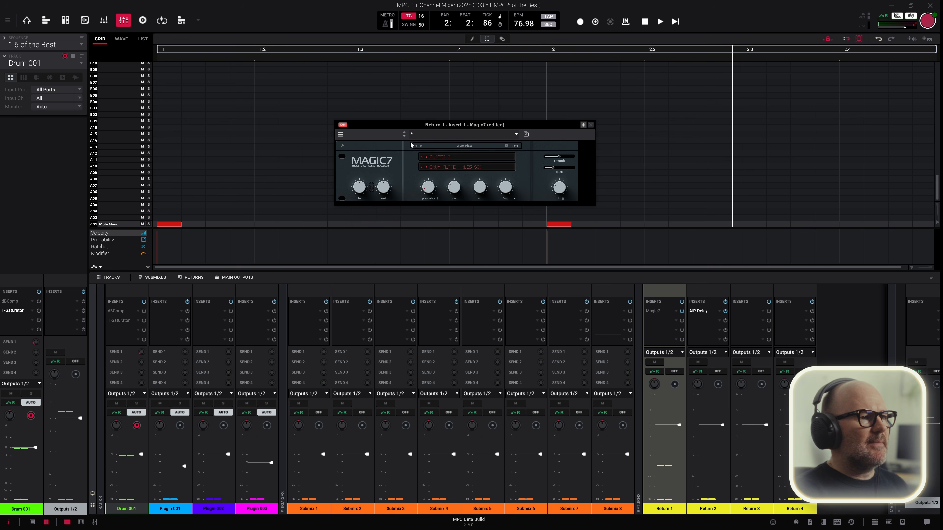
# Select the 1.7-second vocal plate program in Magic7 and play the drum loop through it
pyautogui.click(438, 167)
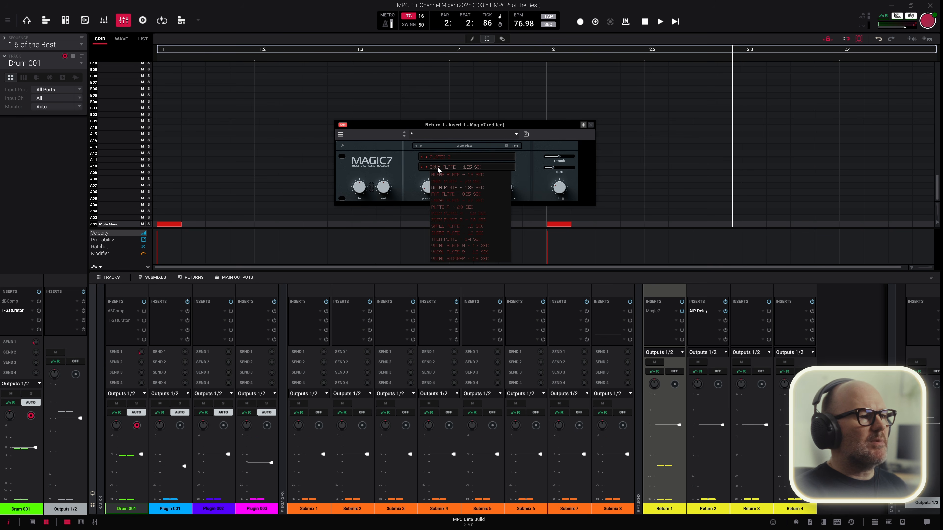
pyautogui.click(453, 245)
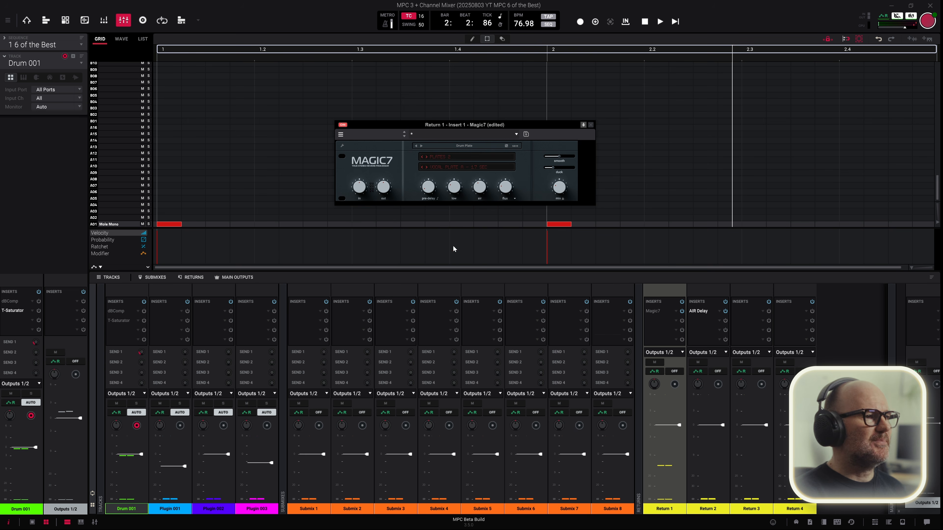
pyautogui.moveTo(556, 187)
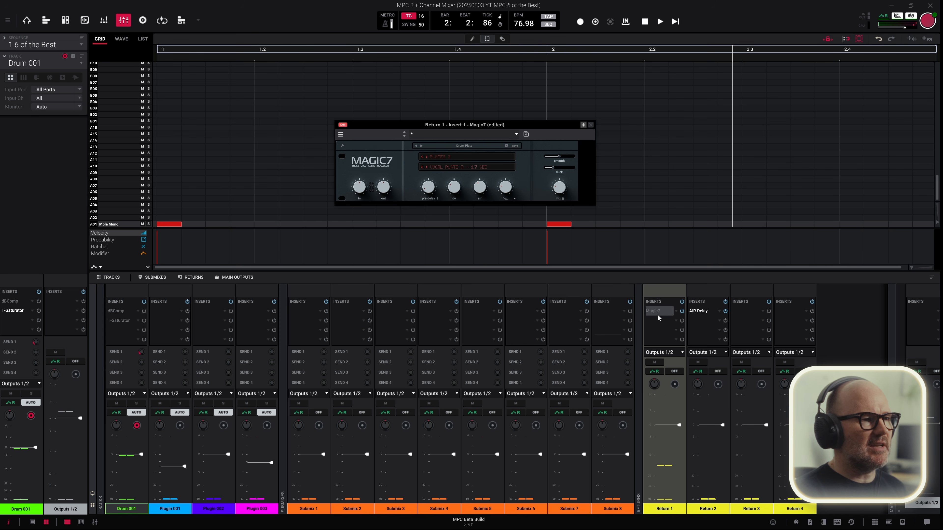
pyautogui.press('space')
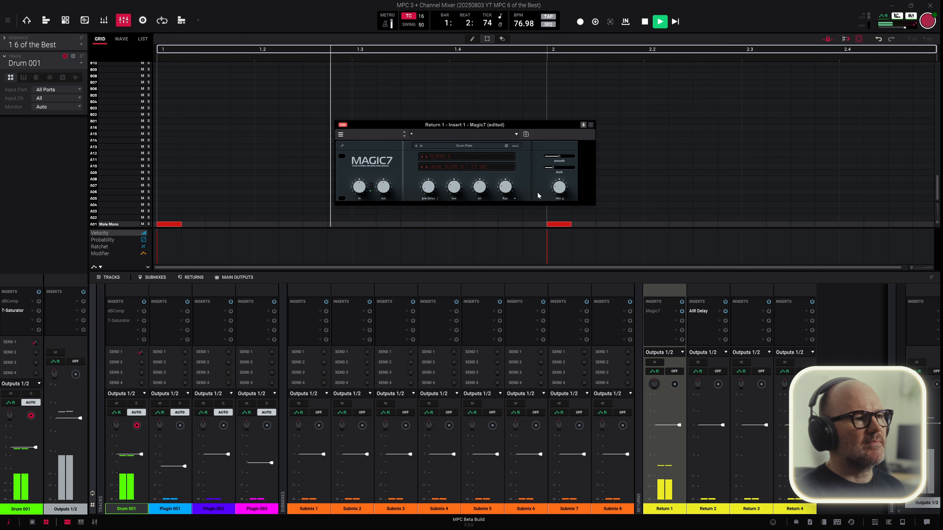
pyautogui.moveTo(479, 193)
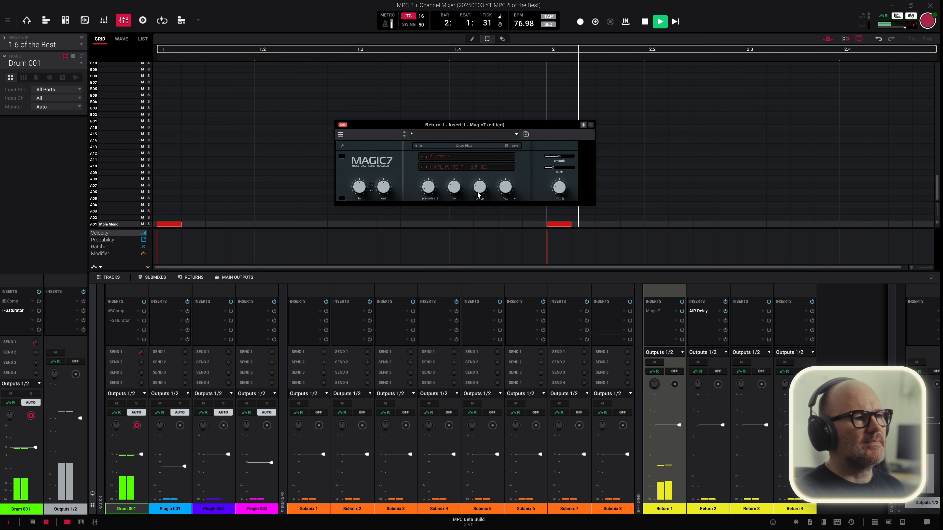
# Compare the drum loop with the Magic7 vocal plate reverb bypassed and enabled, stopping and restarting playback
pyautogui.click(681, 312)
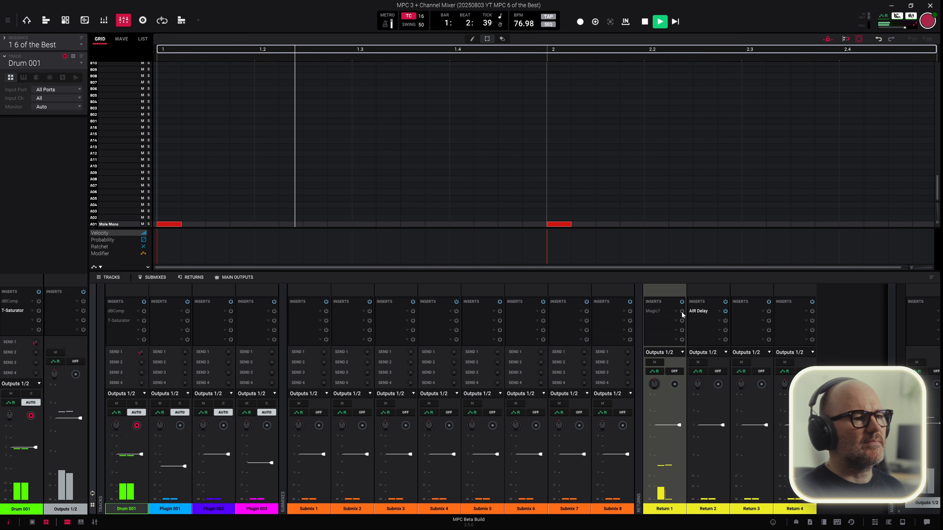
pyautogui.click(667, 311)
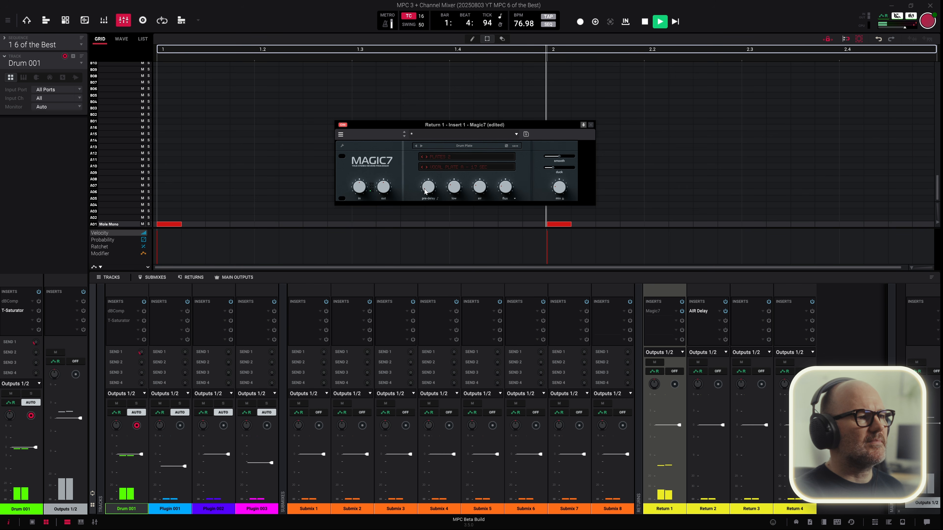
pyautogui.moveTo(478, 186)
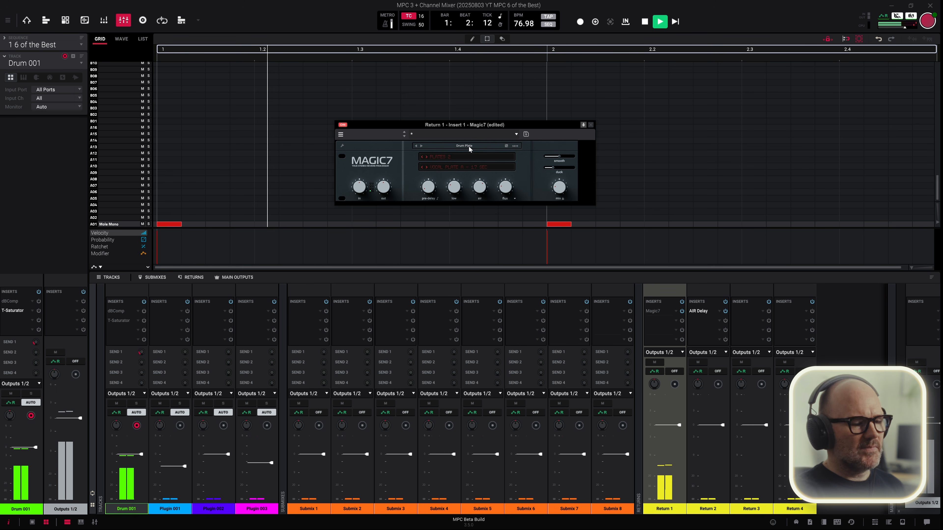
pyautogui.press('space')
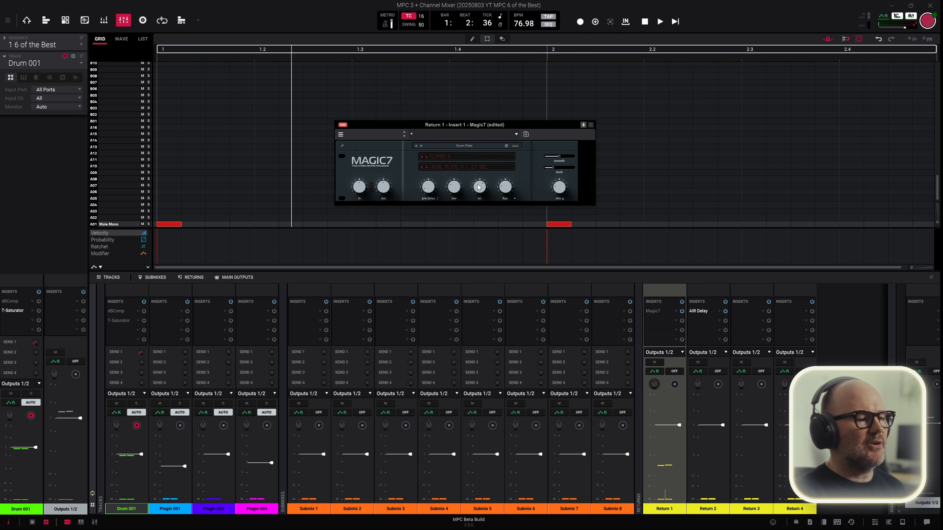
pyautogui.press('space')
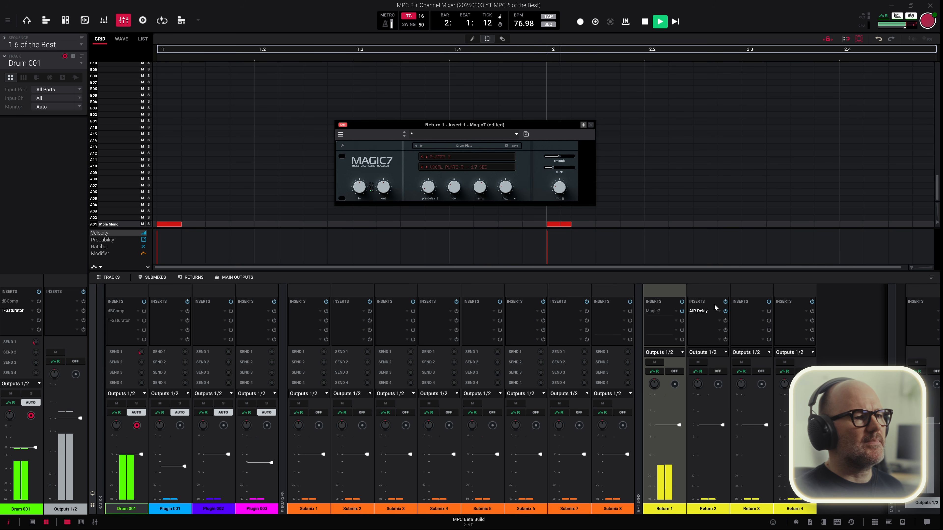
pyautogui.click(682, 312)
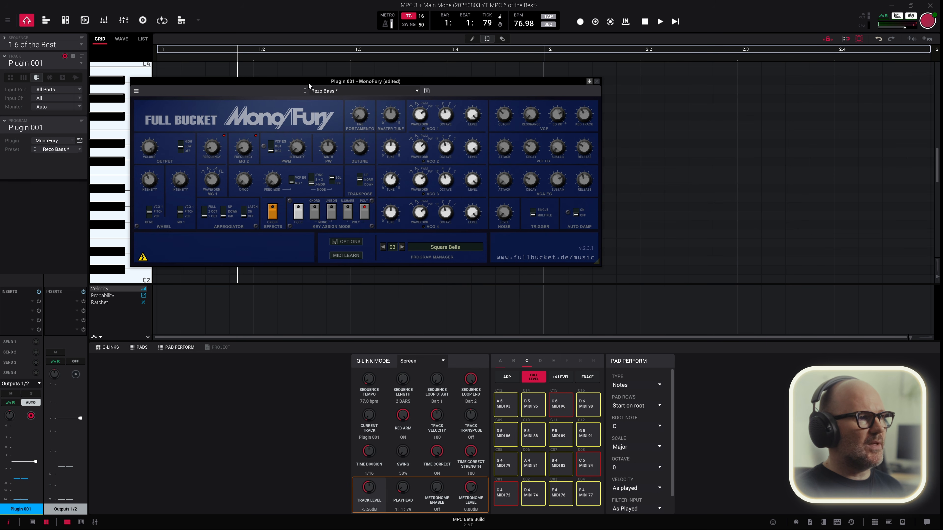
# Audition the Mellow Quinta program in MonoFury and step forward two programs
pyautogui.click(383, 248)
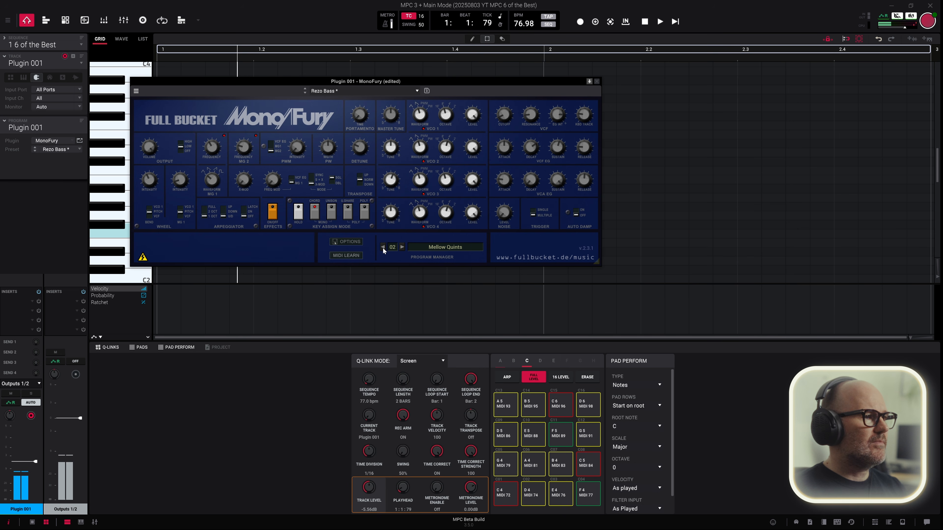
pyautogui.click(403, 247)
pyautogui.click(402, 247)
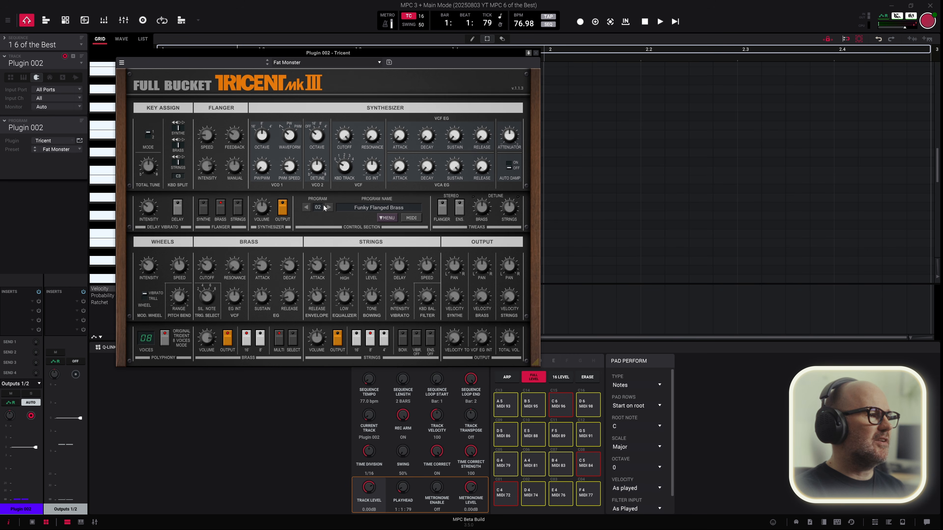
# Audition Tricent's Full Strings program, switch to Synthe + Strings and raise the synthesizer's VCF EG attack slightly
pyautogui.click(306, 208)
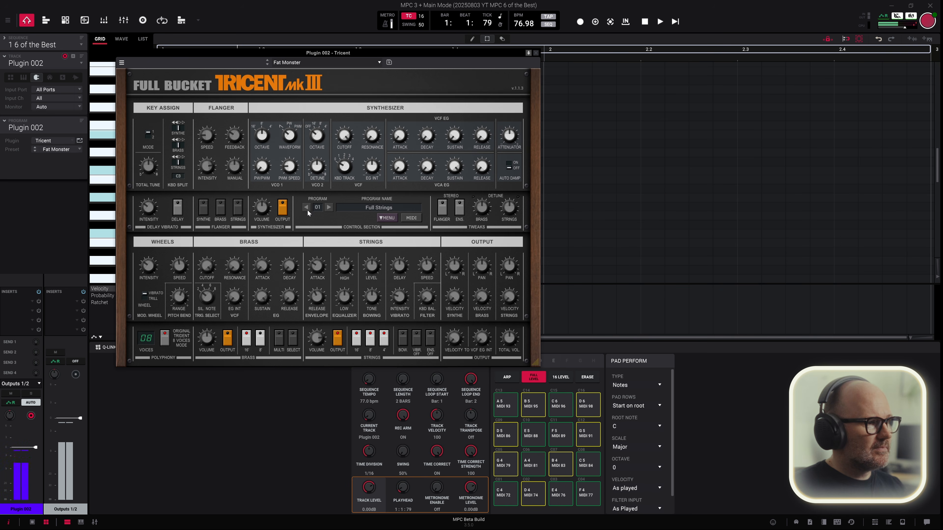
pyautogui.doubleClick(328, 209)
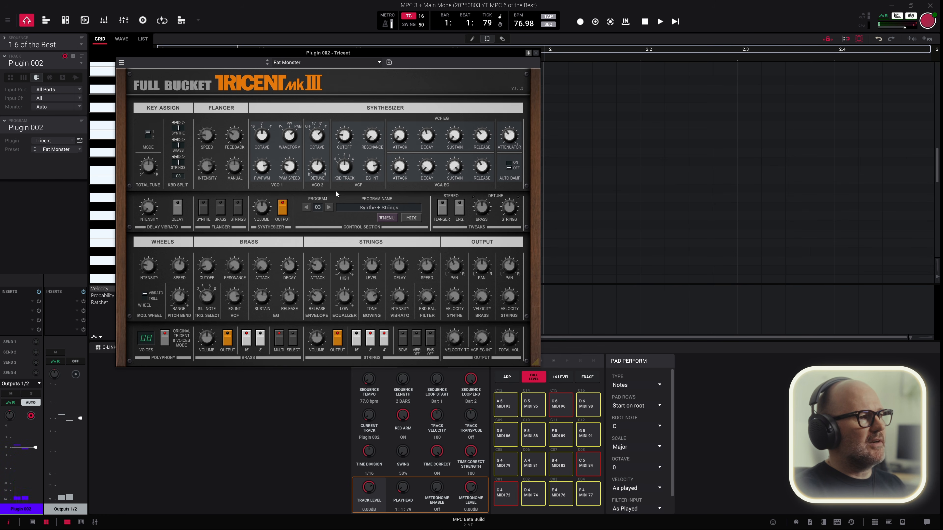
pyautogui.moveTo(398, 143); pyautogui.dragTo(398, 136)
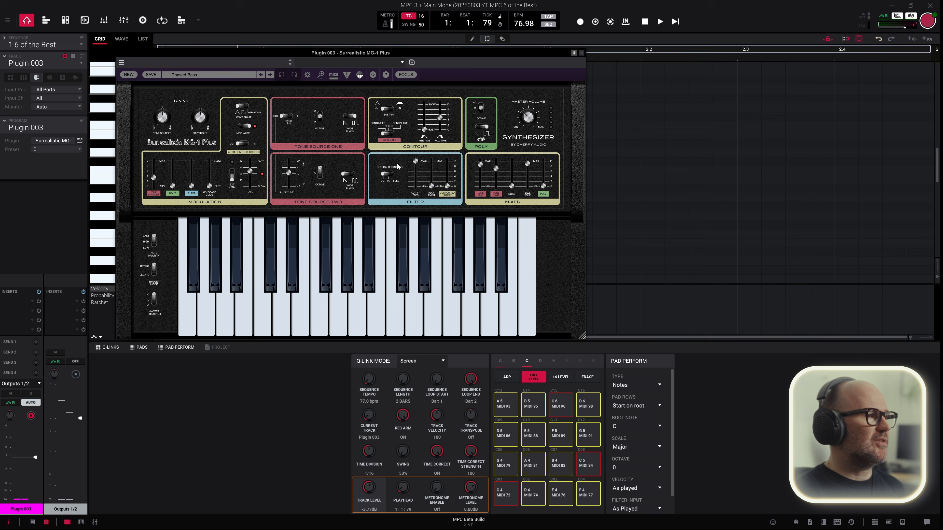
# Load the House Bass 1 preset in Surrealistic MG-1 Plus and play notes on its keyboard
pyautogui.click(209, 74)
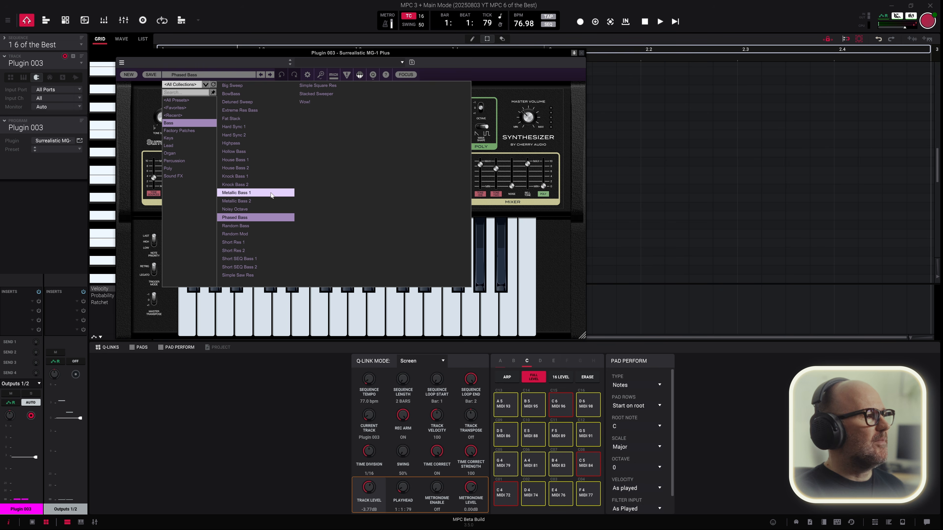
pyautogui.click(239, 160)
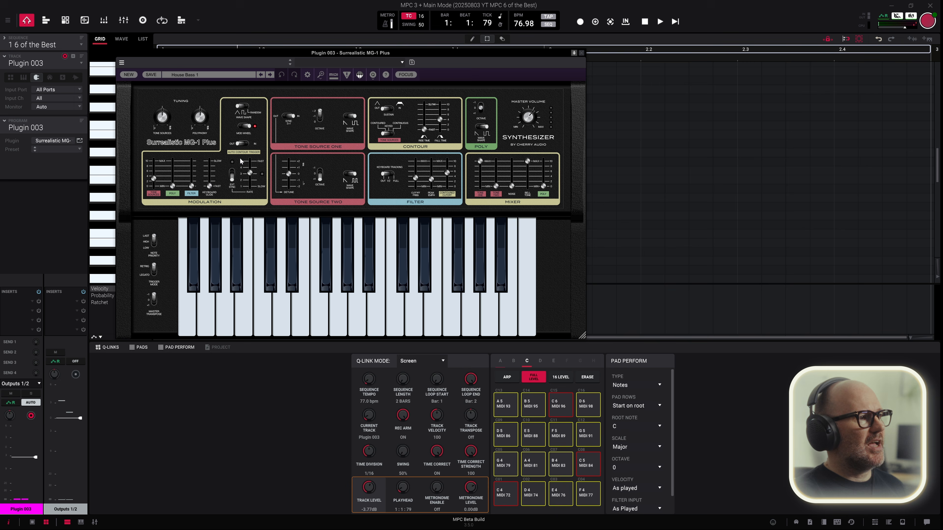
pyautogui.click(307, 303)
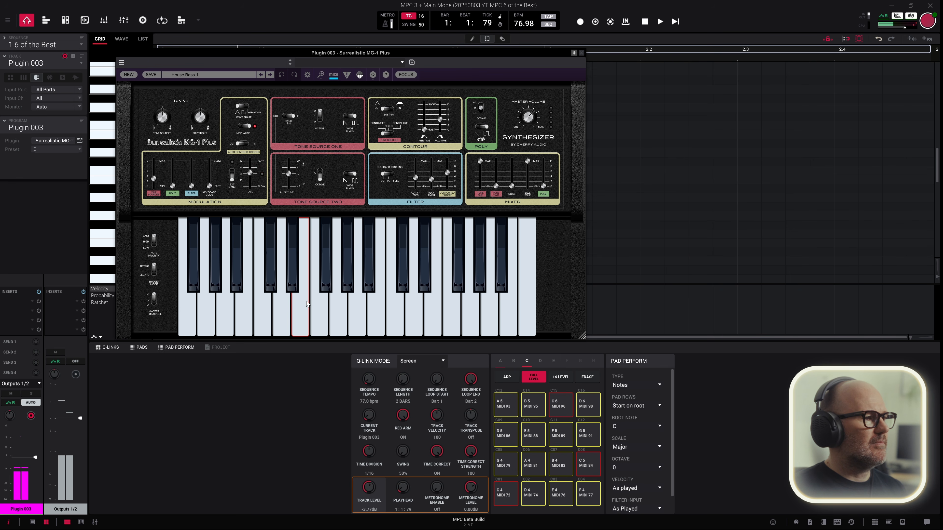
pyautogui.click(284, 265)
# Switch to the House Bass 2 preset and sweep the filter cutoff down to 20.15 Hz and up to about 49.9 Hz
pyautogui.click(269, 75)
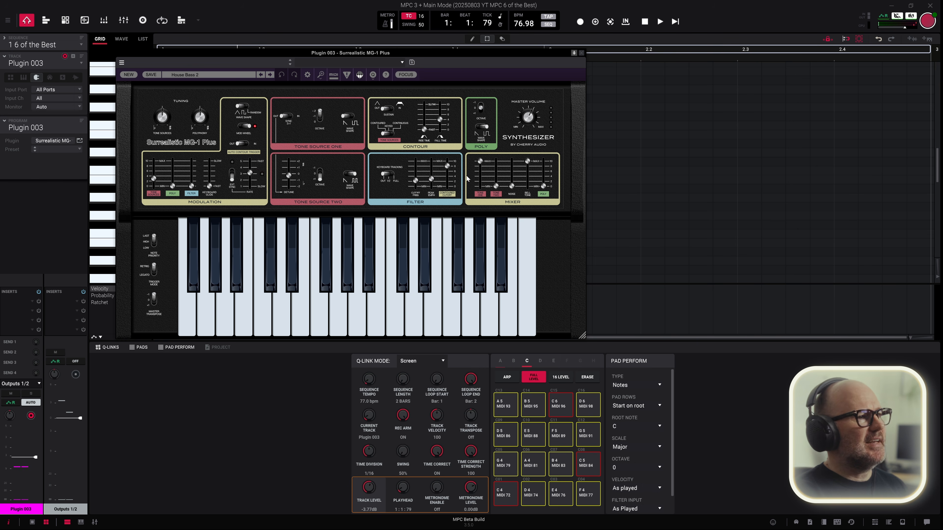
pyautogui.moveTo(415, 184); pyautogui.dragTo(417, 186)
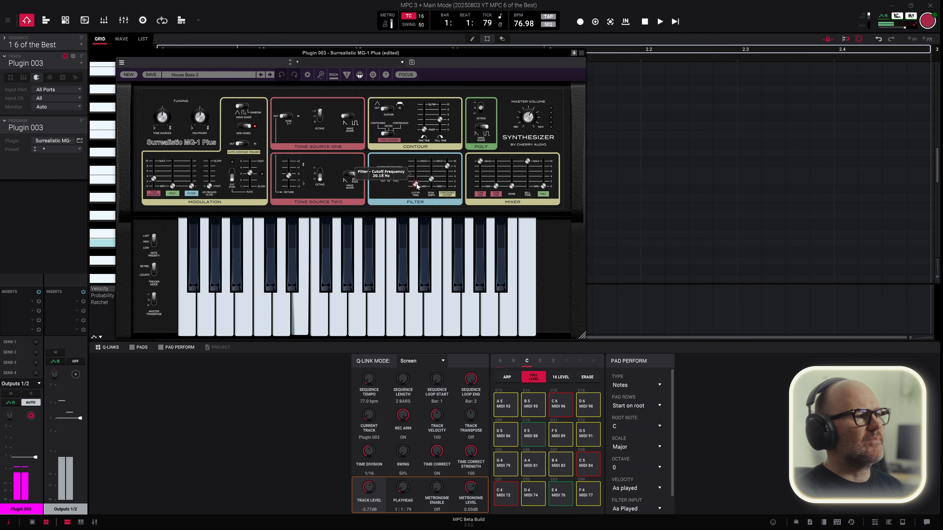
pyautogui.moveTo(417, 186); pyautogui.dragTo(417, 179)
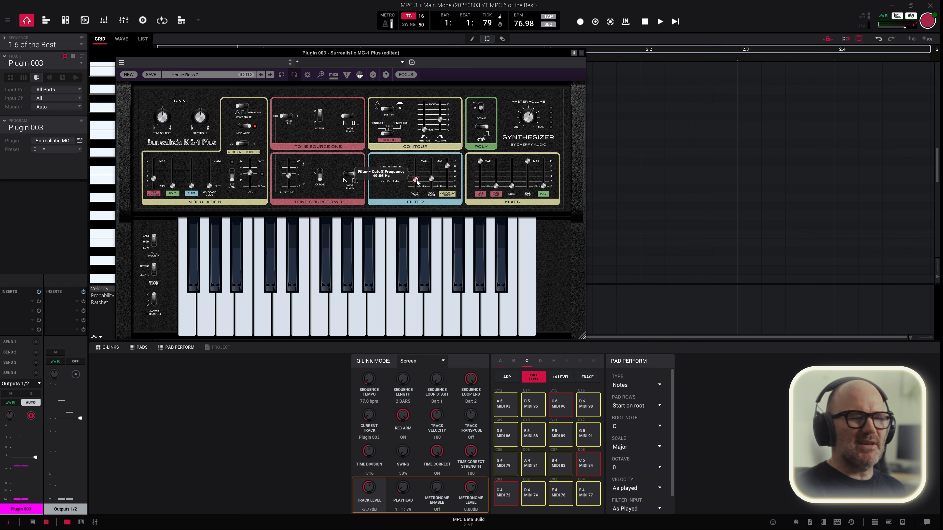